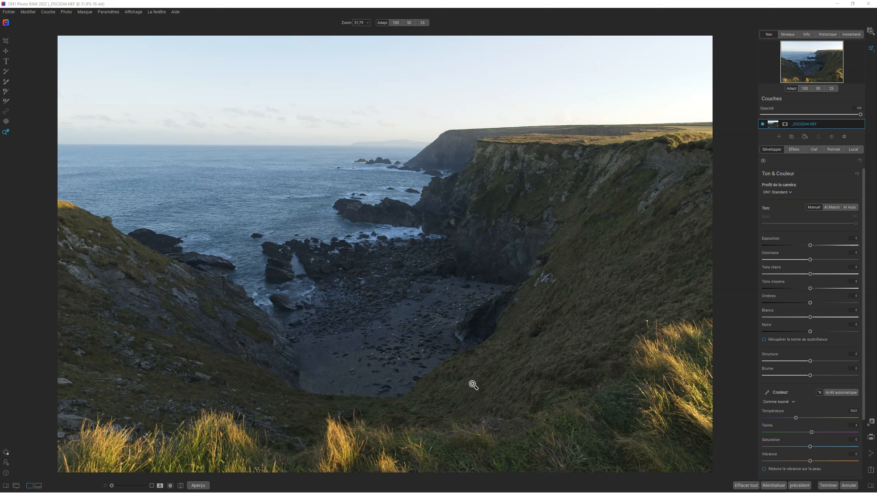
Step: Inspect the beach at 100%, apply AI Auto tone to the fitted photo, raise Ombres to 34, and enable automatic white balance
click(409, 340)
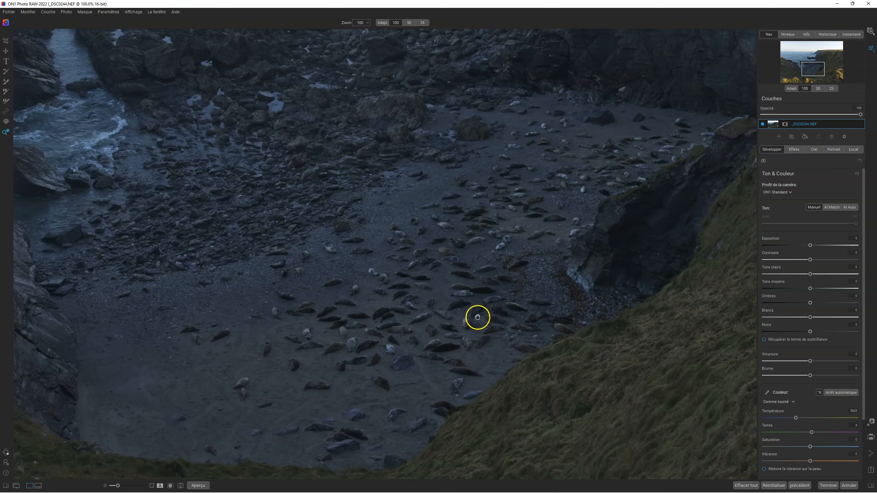
click(394, 337)
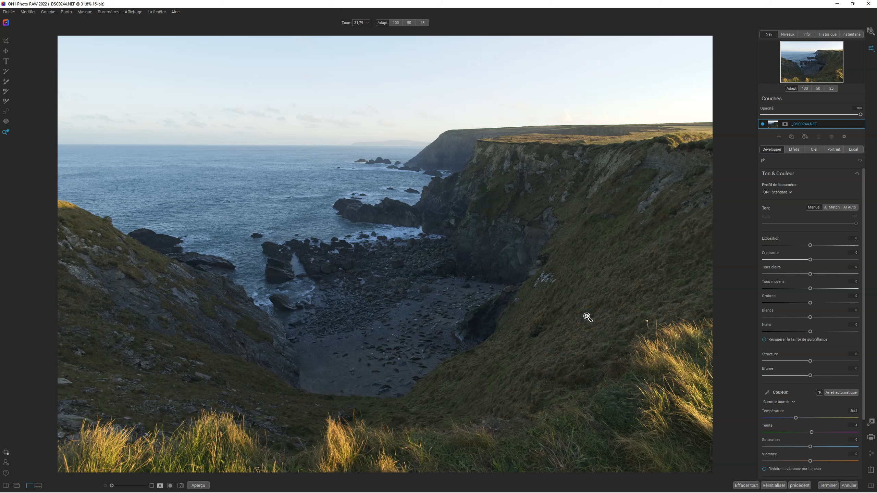
click(854, 208)
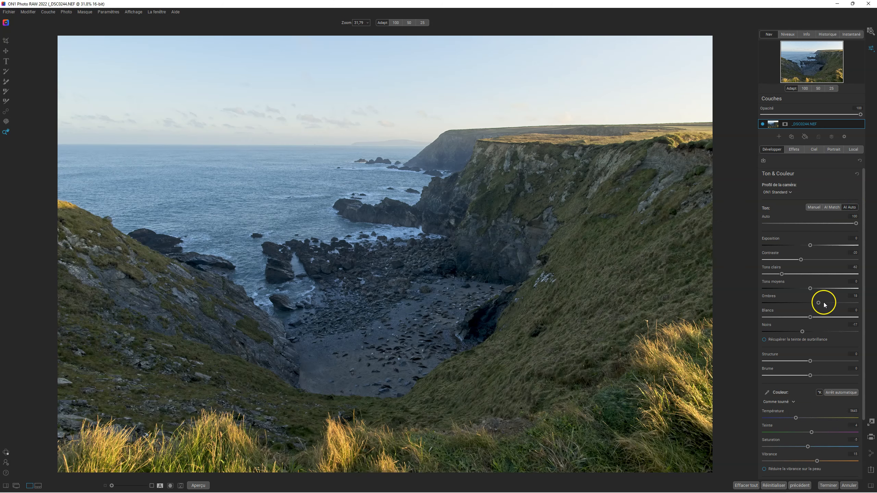
drag(820, 303, 826, 303)
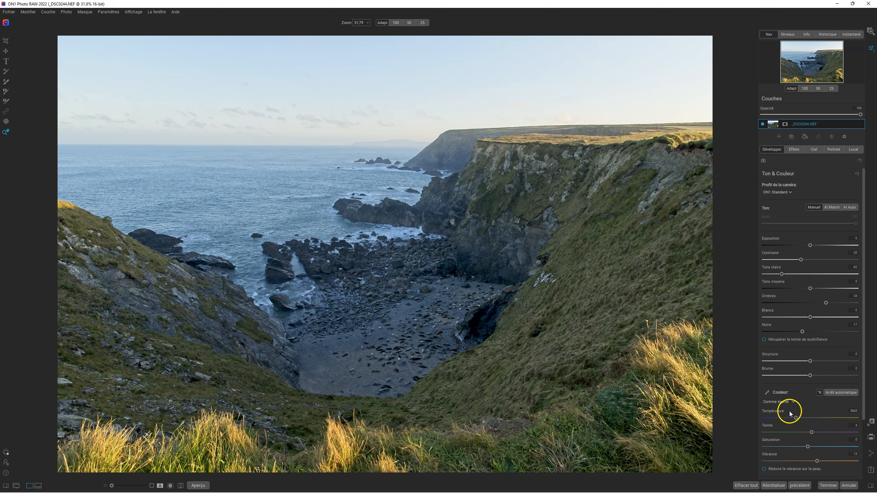
click(840, 393)
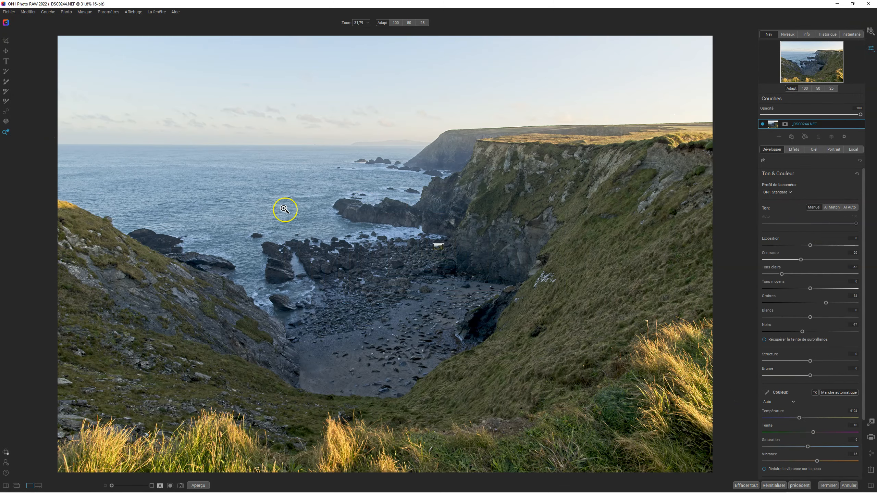
Step: Show the dust visualisation with the retouch tool and retouch spots in the sky
click(6, 111)
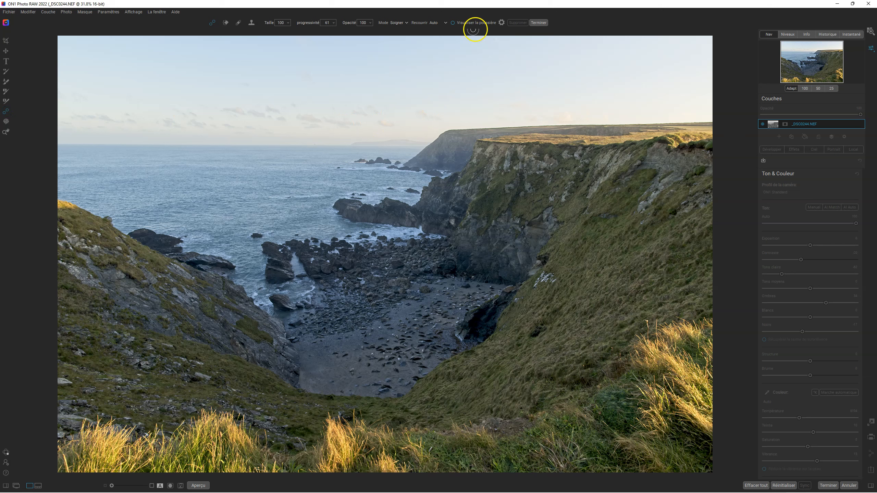
click(452, 23)
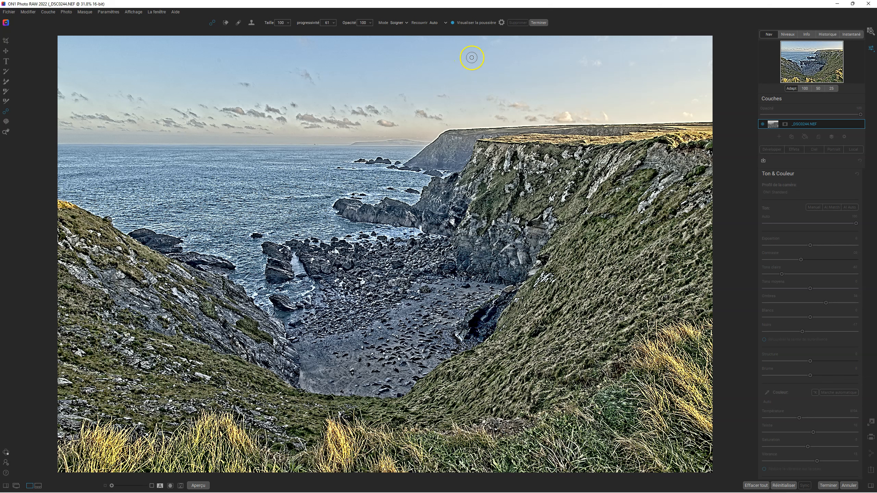
click(221, 61)
click(489, 116)
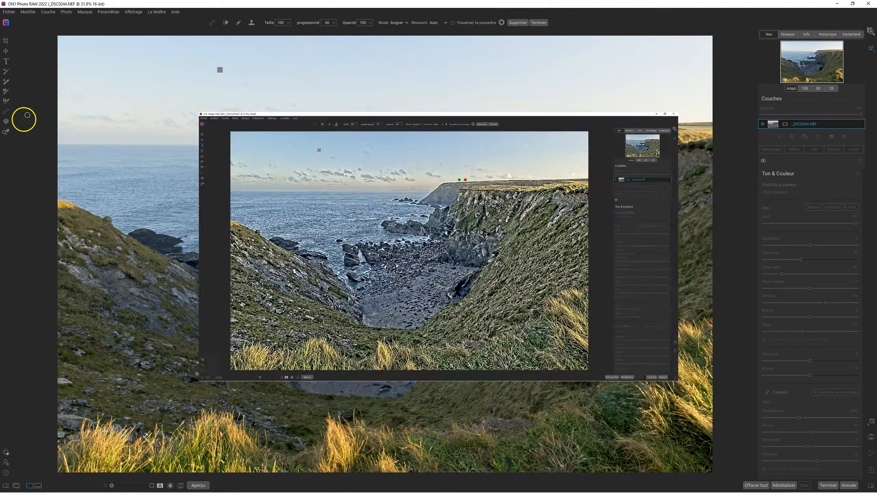
Step: Warp parts of the cliff face and the small rock at the water's edge with the Liquify brush at size 250
click(5, 121)
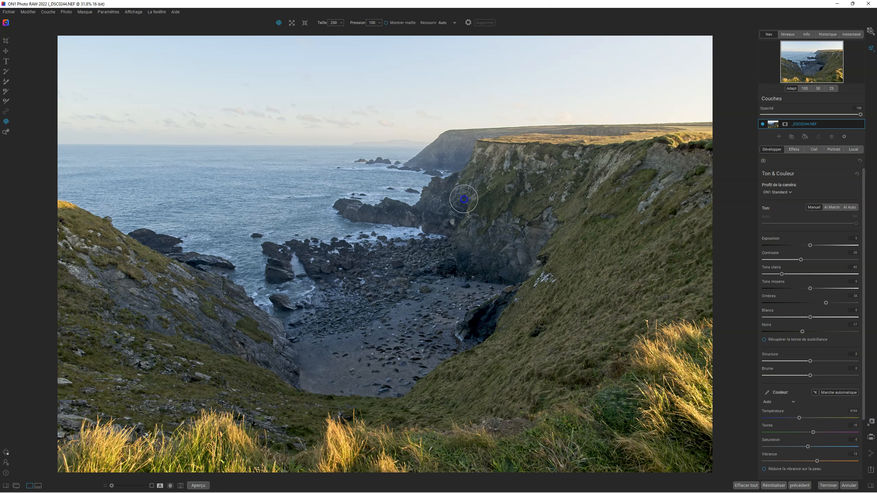
click(463, 199)
drag(485, 186, 486, 189)
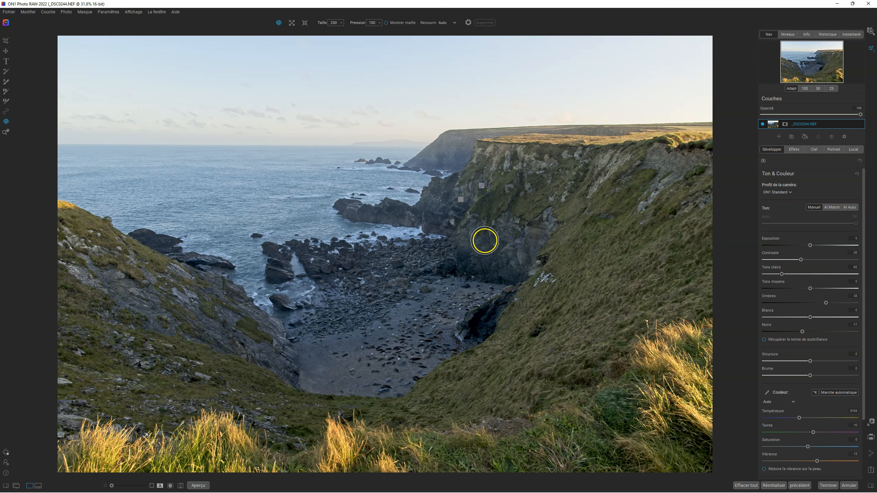
drag(463, 230, 467, 230)
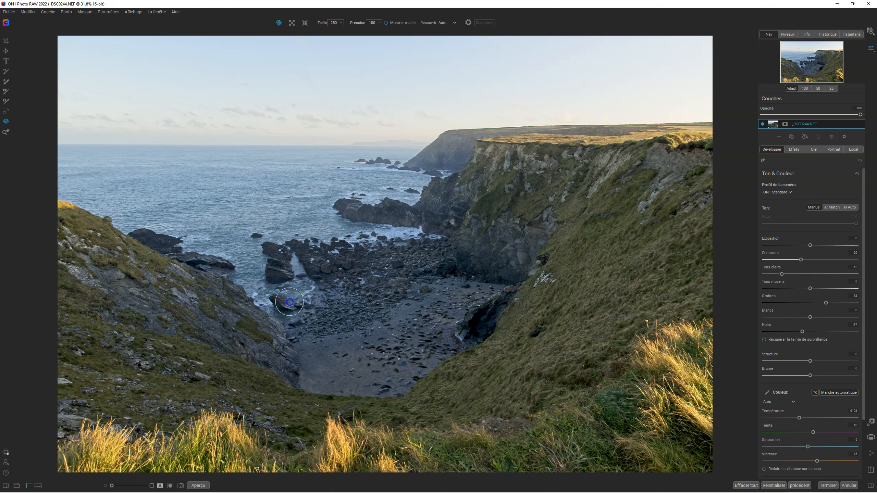
drag(288, 302, 292, 306)
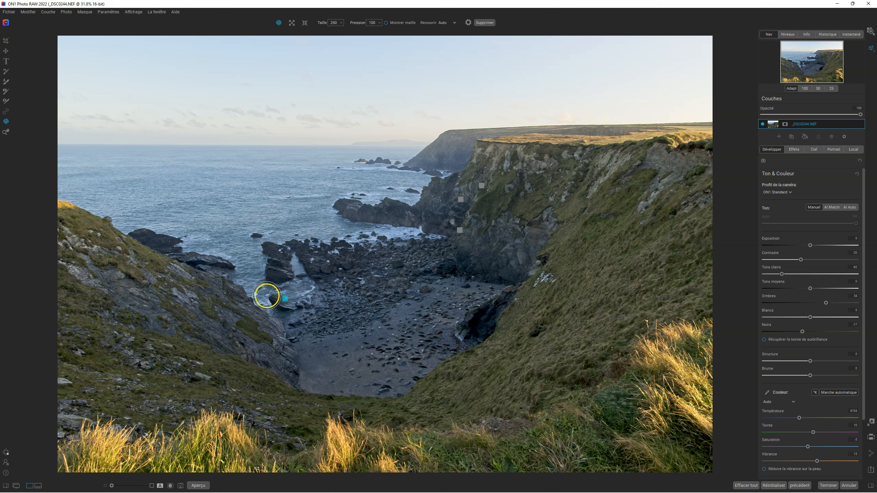
Step: Reduce the Liquify brush size to 45 and reshape the small rock at the shoreline
click(341, 22)
mouse_move(322, 29)
mouse_down()
mouse_move(312, 31)
mouse_move(325, 34)
mouse_move(318, 36)
mouse_up()
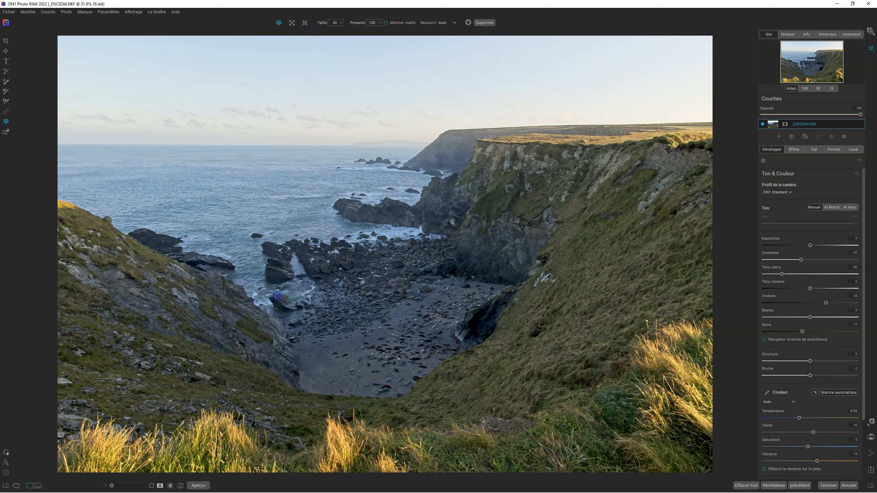
drag(279, 302, 274, 296)
Step: Reset all adjustments and clear every edit from the photo
click(769, 485)
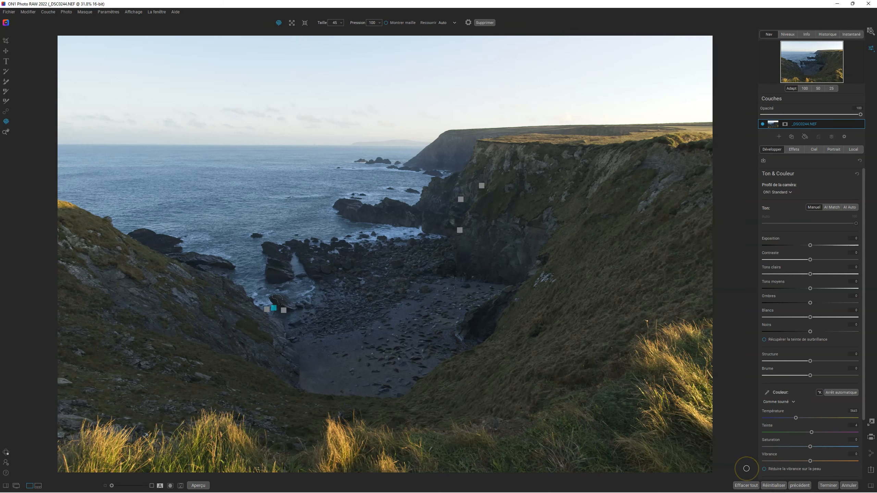
click(746, 486)
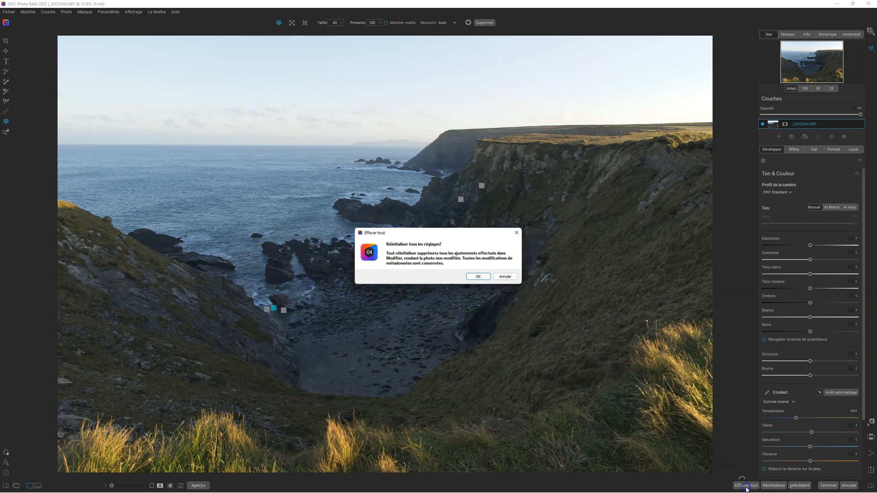
click(480, 277)
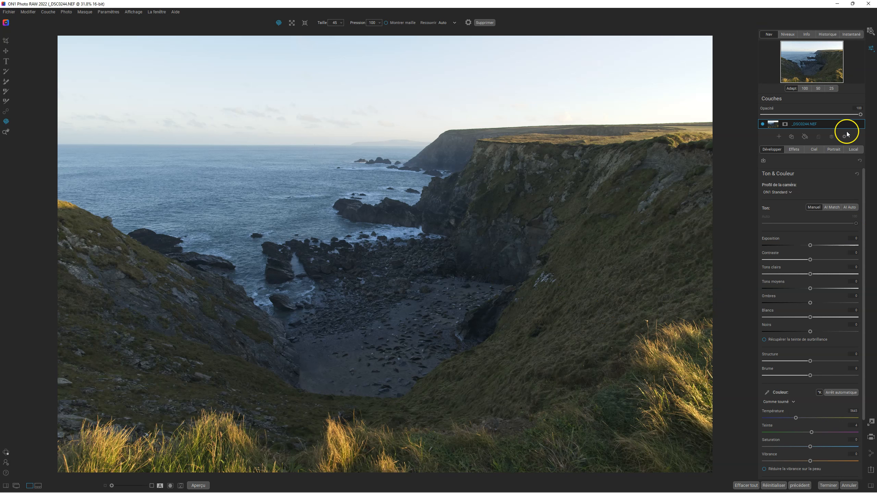
Step: Show the snapshot list and set Ombres to 22, Tons moyens to 23, Tons clairs to -45, Contraste to 10 and Exposition to -0.4
click(850, 35)
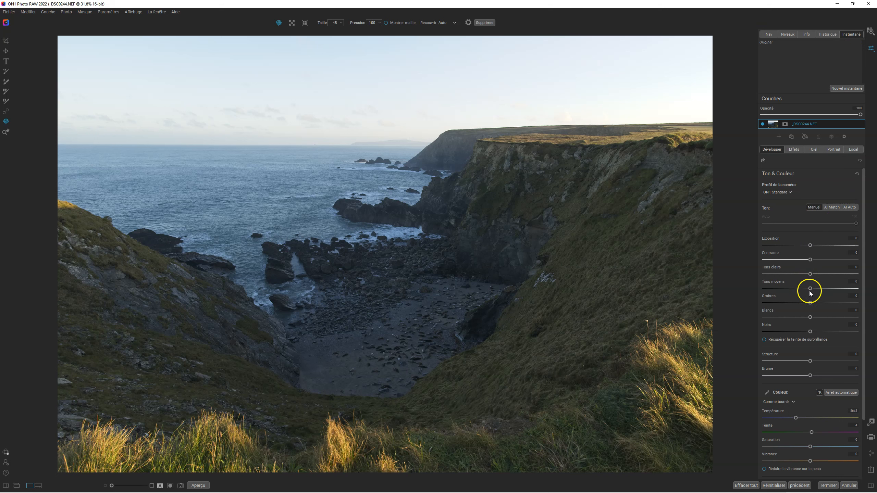
drag(810, 303, 816, 259)
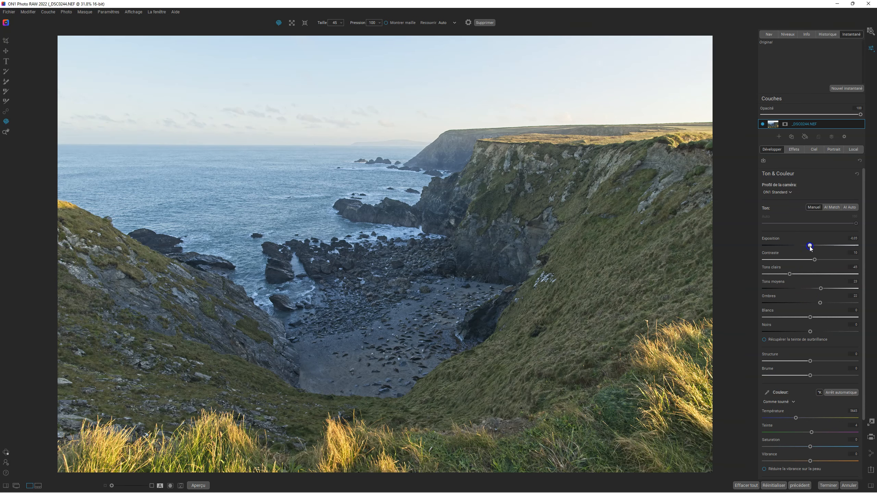
drag(809, 247, 807, 246)
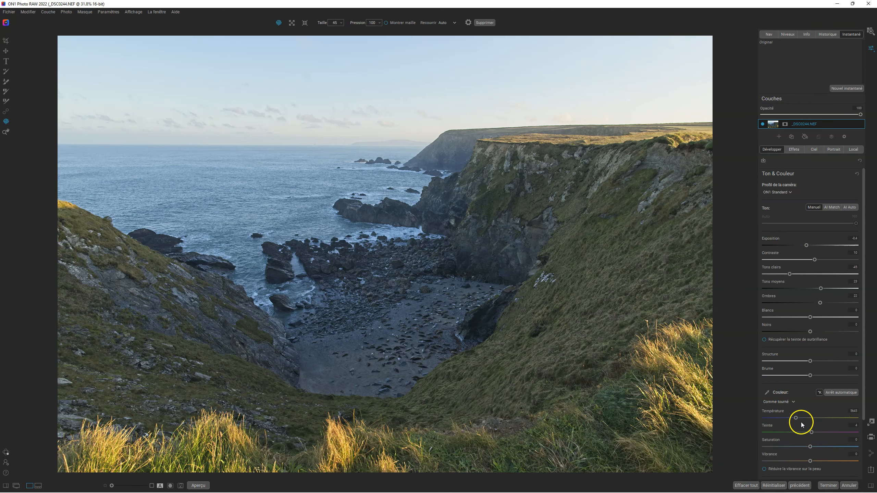
Step: Warm the colour temperature, set Teinte to 16 and raise Vibrance to 15
drag(797, 419, 816, 433)
drag(810, 462, 812, 463)
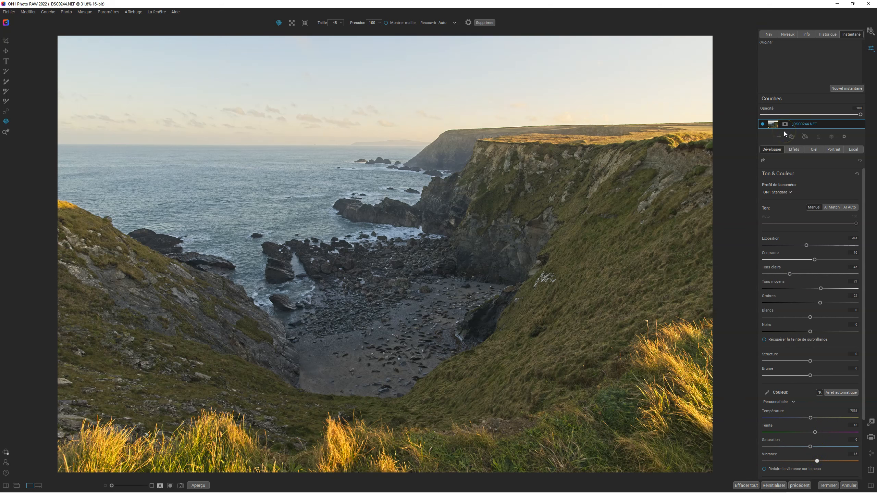
Step: Save the current development state as a snapshot named Dev01
click(845, 89)
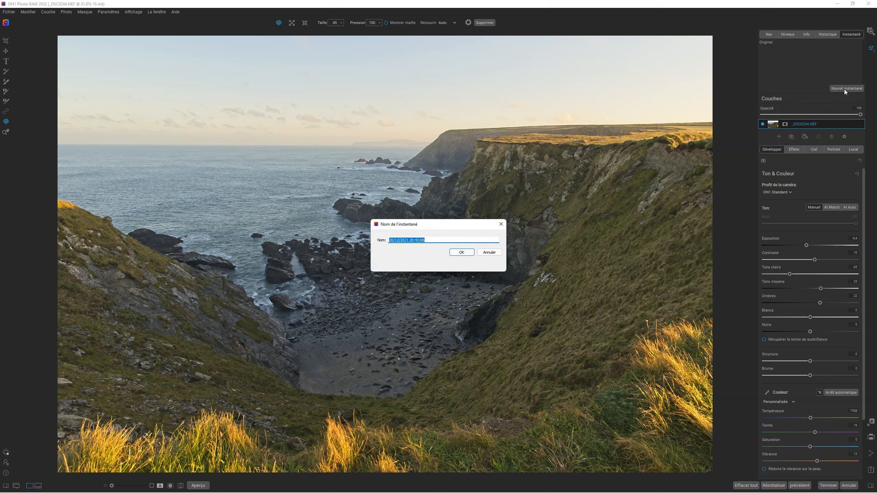
key(BackSpace)
text(Dev01)
click(462, 252)
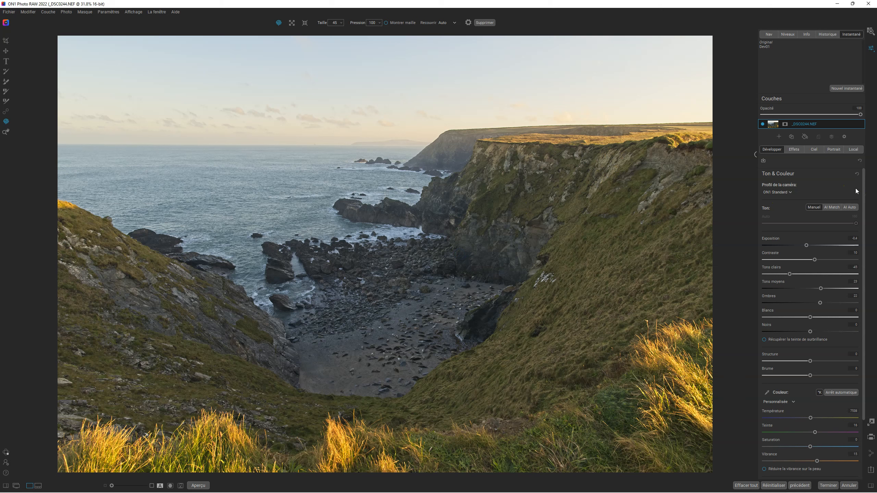
Step: Add a Lueur filter to the effects with Montant at 58 and reduce the filter's opacity
click(794, 151)
click(814, 174)
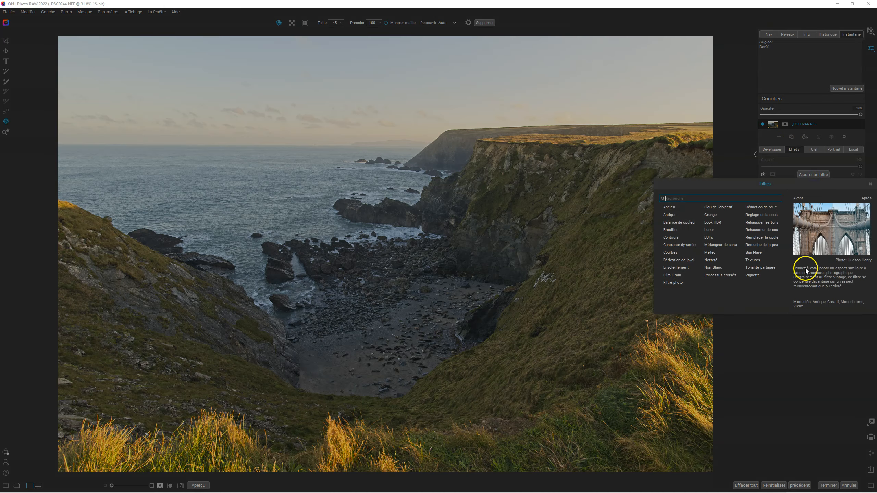
click(710, 230)
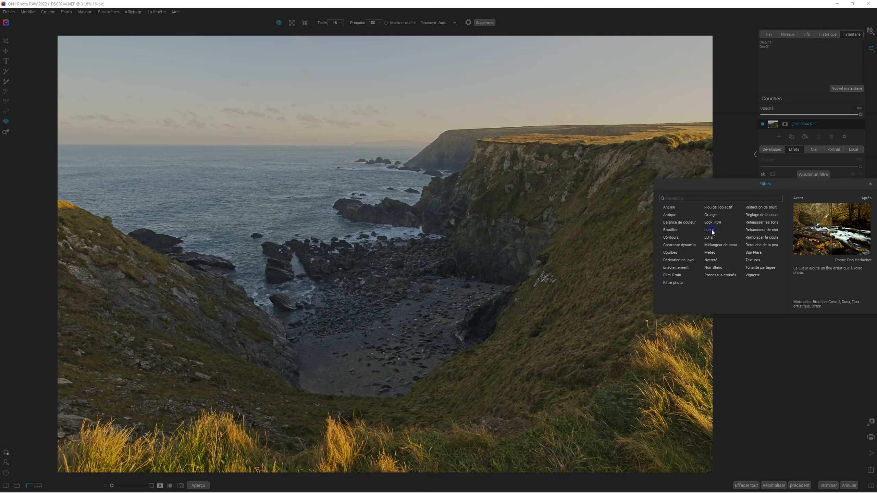
drag(764, 250, 820, 250)
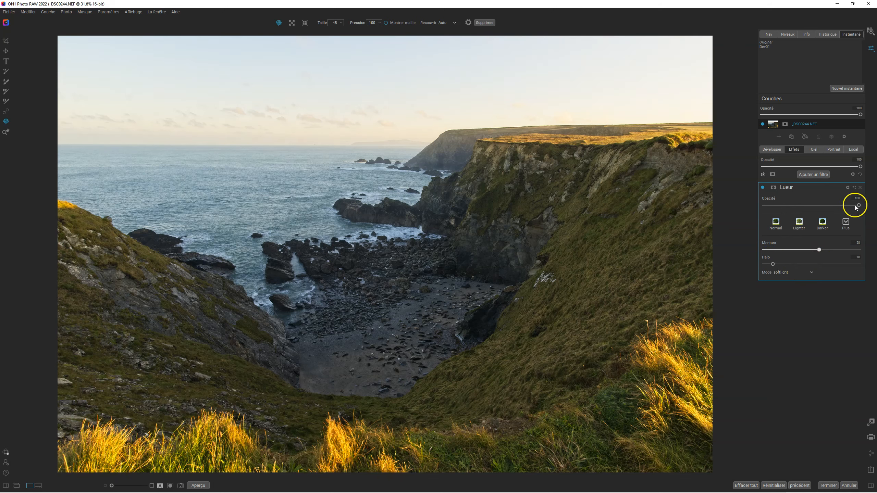
drag(859, 206, 831, 206)
Step: Add a Météo filter with the Eugene preset and keep the filter's opacity at 100
click(809, 172)
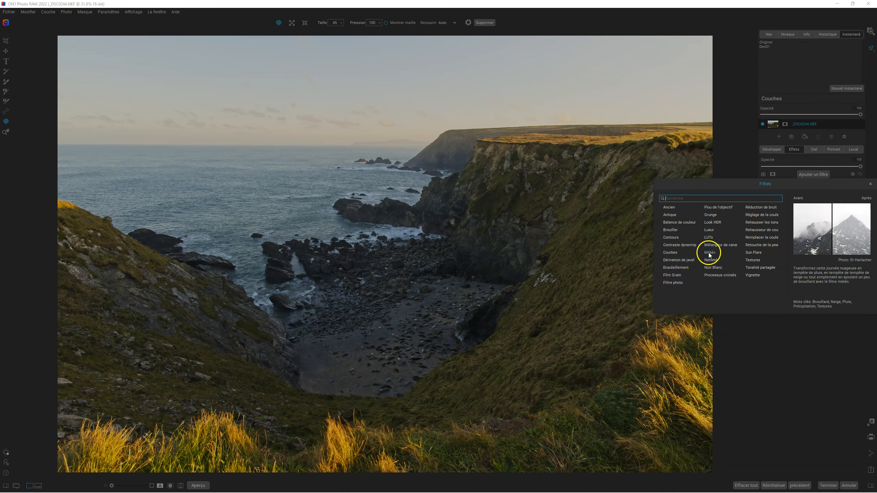
click(781, 286)
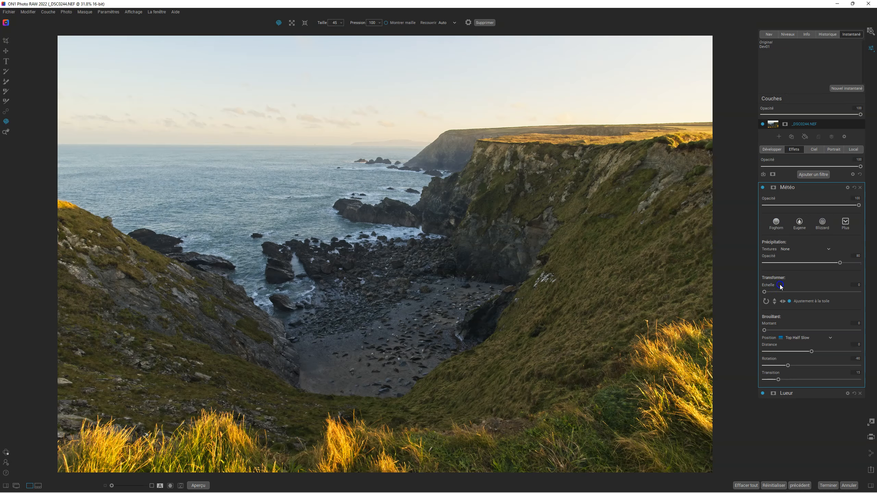
click(796, 234)
mouse_move(857, 208)
mouse_down()
mouse_move(753, 210)
mouse_move(864, 207)
mouse_up()
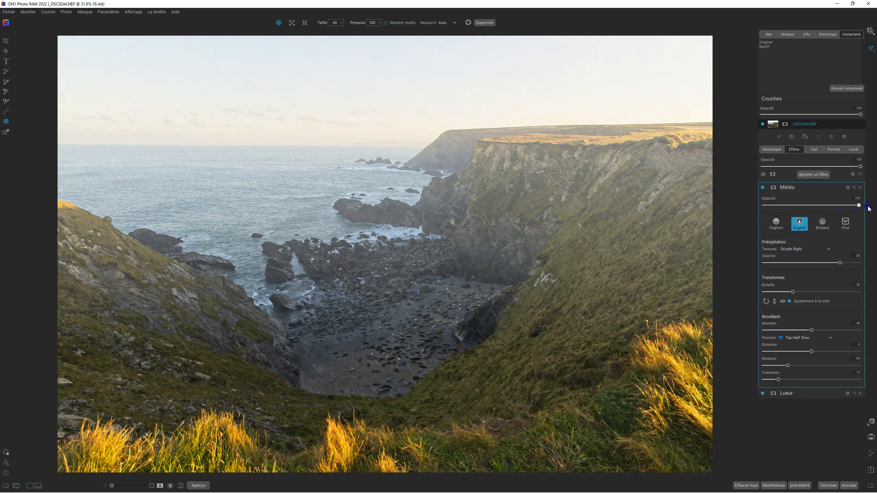
Step: In the Météo filter, use the Rain Left texture at scale 0, set precipitation opacity to 60 and lower the fog amount to about 13
click(826, 250)
click(793, 285)
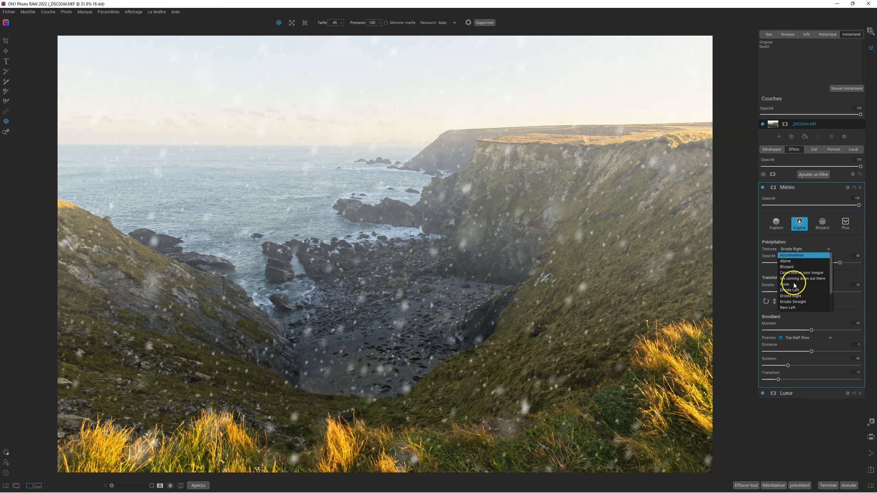
mouse_move(793, 293)
mouse_down()
mouse_move(826, 292)
mouse_move(717, 296)
mouse_up()
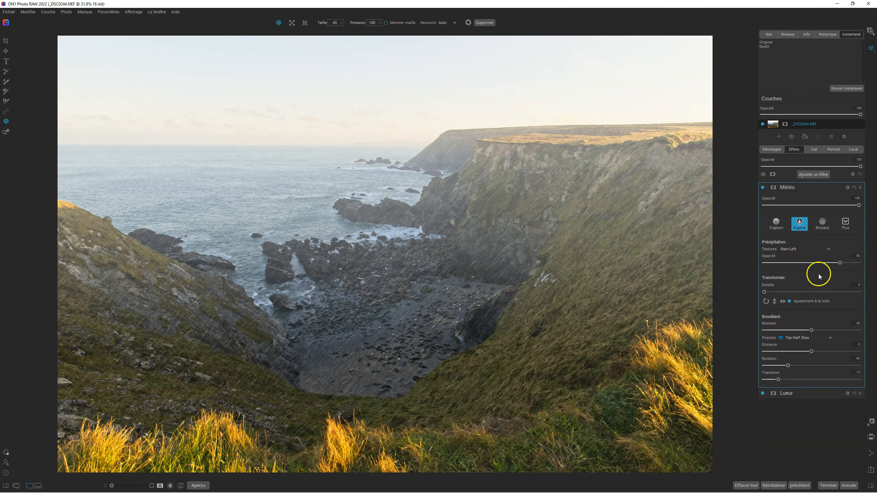
mouse_move(840, 263)
mouse_down()
mouse_move(812, 264)
mouse_move(824, 263)
mouse_up()
drag(810, 330, 783, 333)
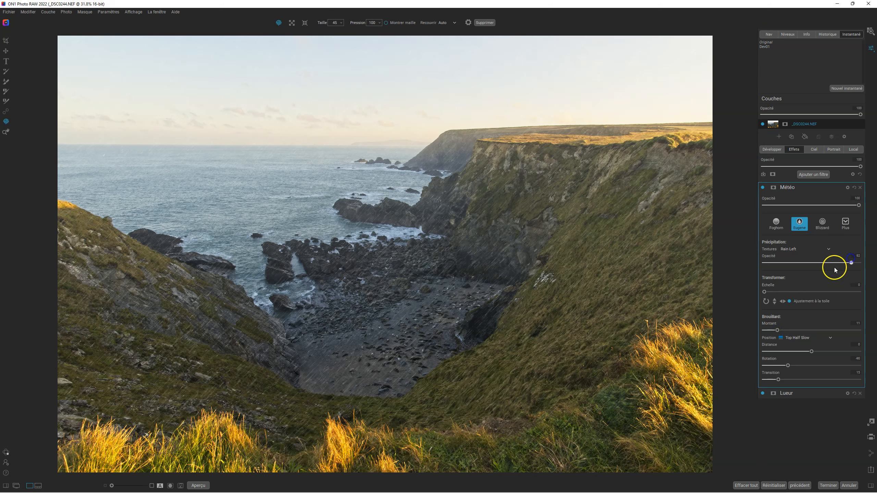
drag(851, 263, 823, 262)
Step: Save the state with both effects as a snapshot named effet01
click(851, 88)
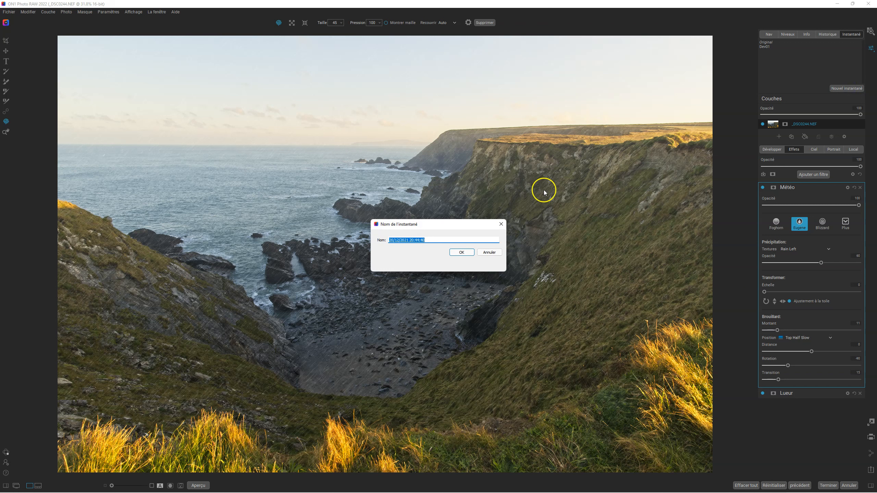
key(BackSpace)
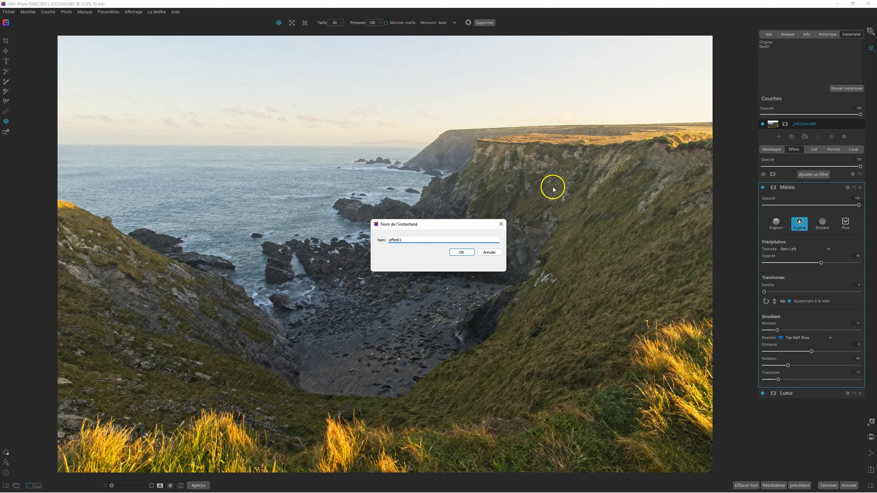
click(465, 252)
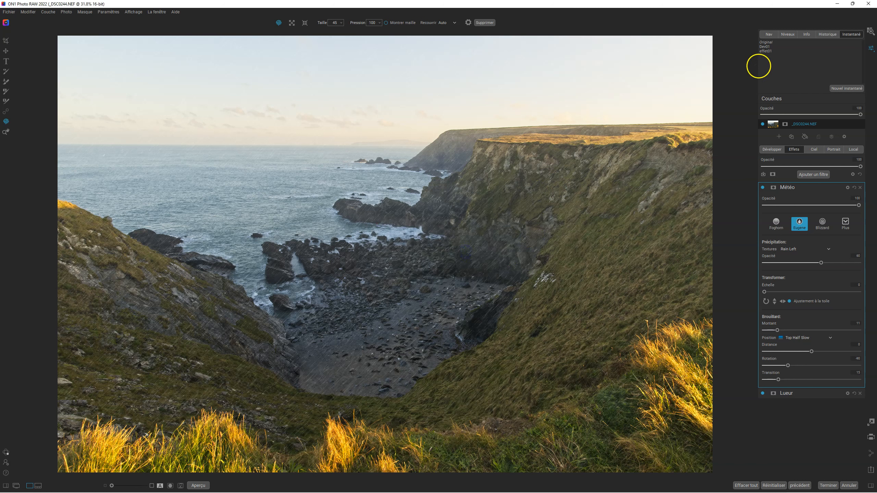
Step: Return the photo to the Dev01 snapshot
click(765, 47)
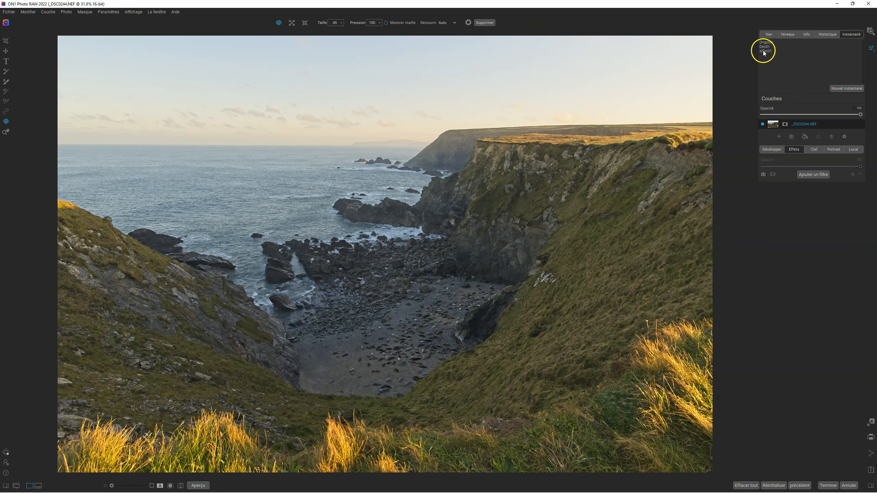
Step: Recall the effet01 snapshot, go back to Dev01 and add a Noir Blanc filter there
click(764, 50)
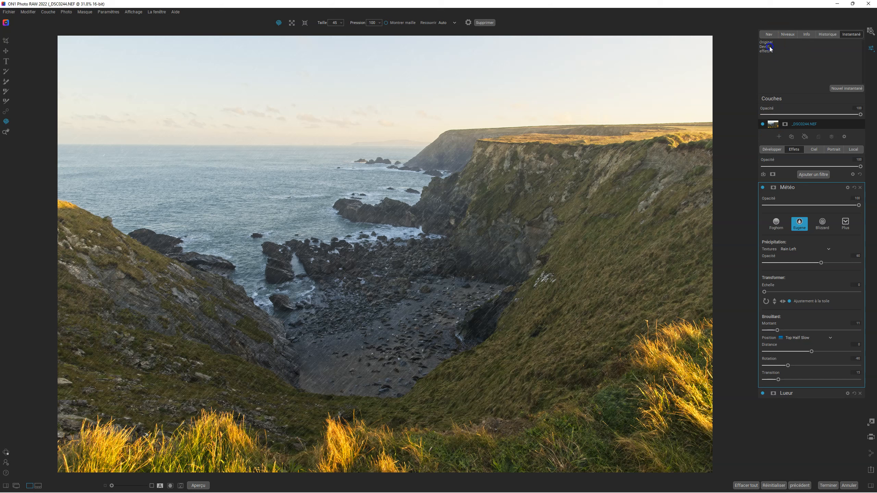
click(766, 47)
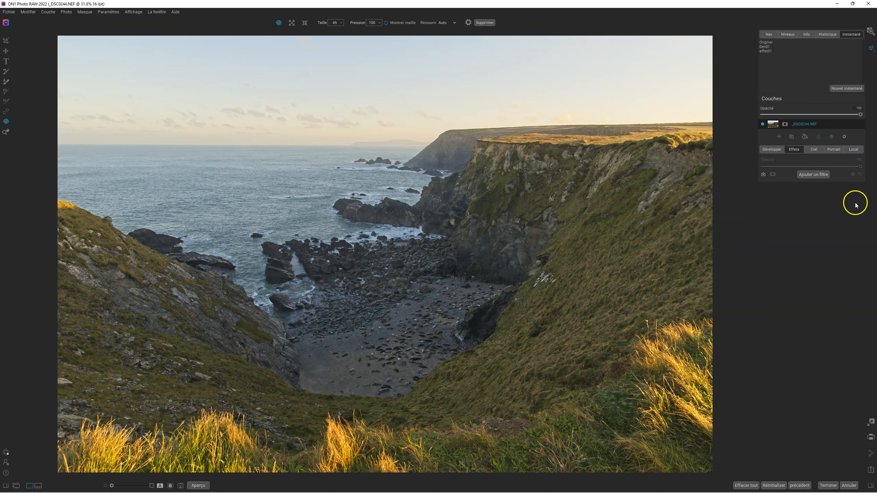
click(820, 175)
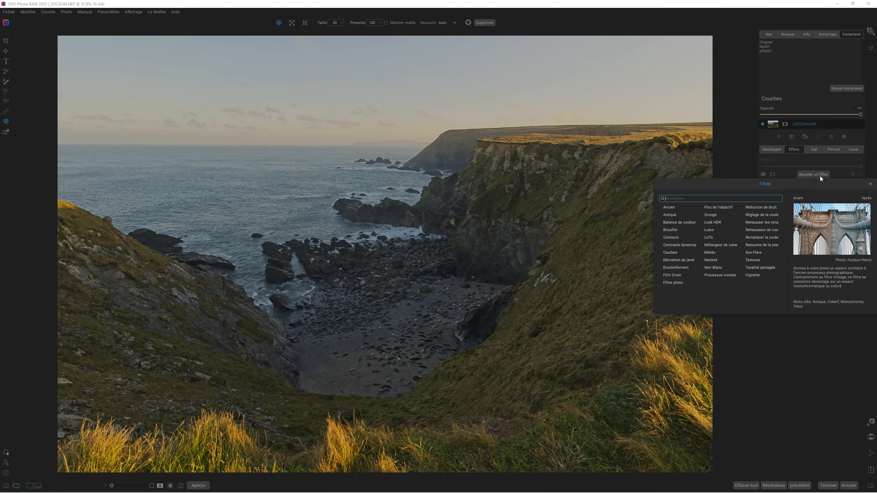
click(714, 268)
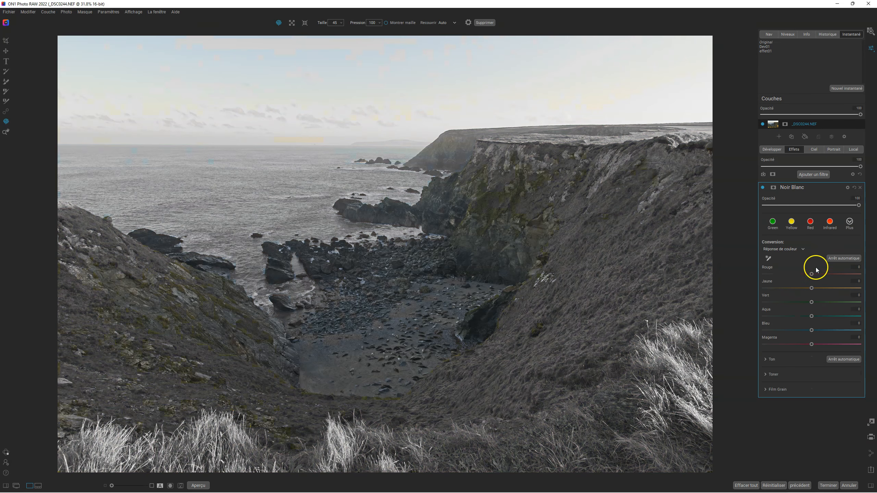
Step: In the Noir Blanc filter, set Contraste about 22, Tons clairs about -25, Blancs about 12, Noirs about -22, Jaune about 20 and Vert about -25
click(765, 360)
drag(810, 387, 801, 416)
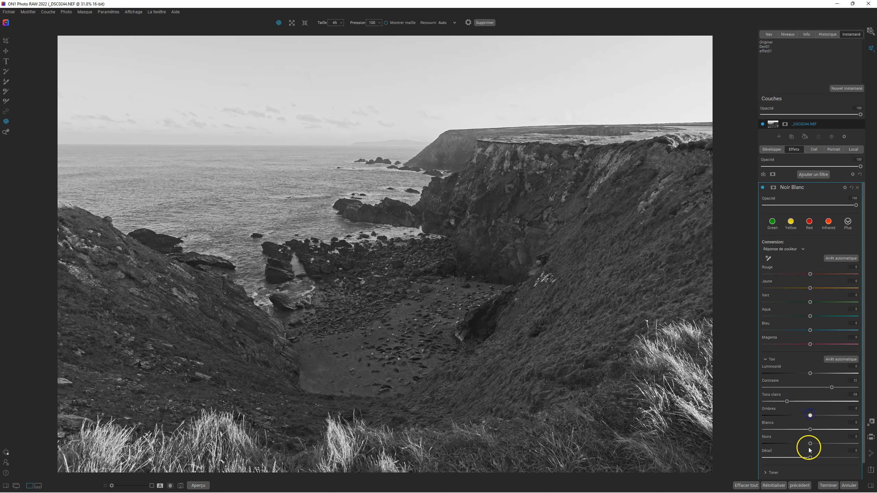
drag(810, 430, 794, 445)
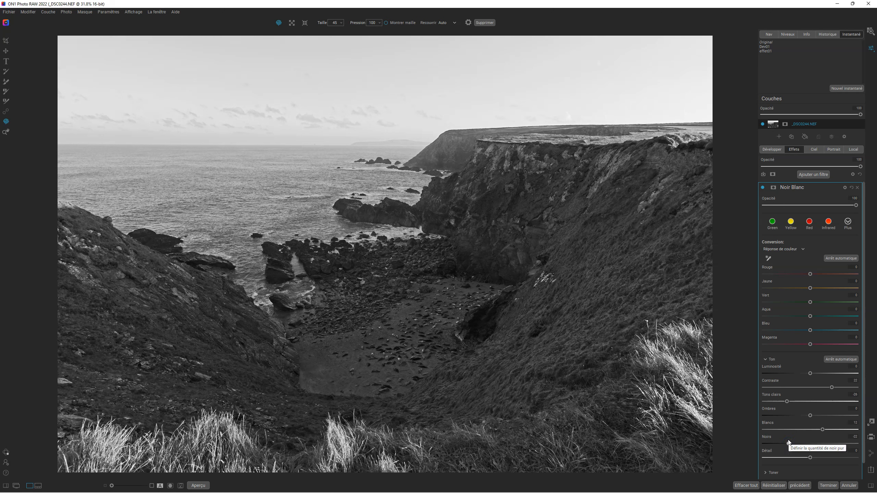
drag(811, 288, 832, 290)
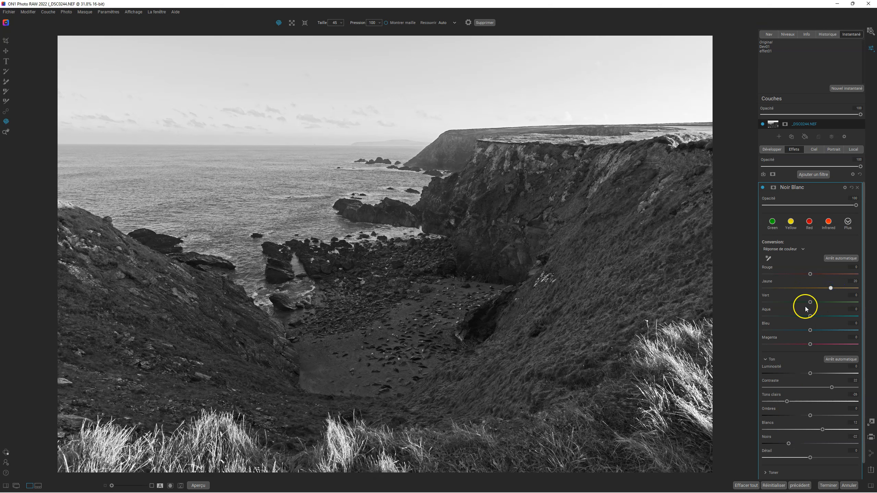
drag(838, 302, 786, 303)
Step: Save the black-and-white version as a new snapshot named nb
click(842, 89)
key(BackSpace)
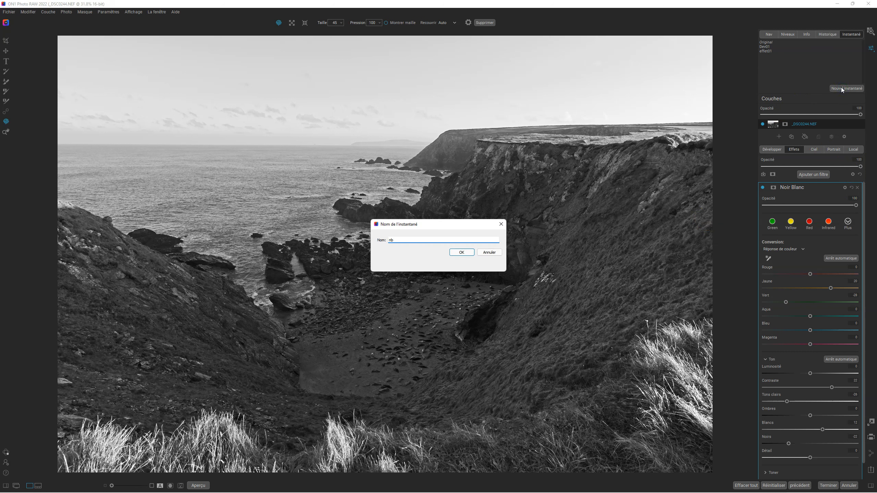
click(462, 251)
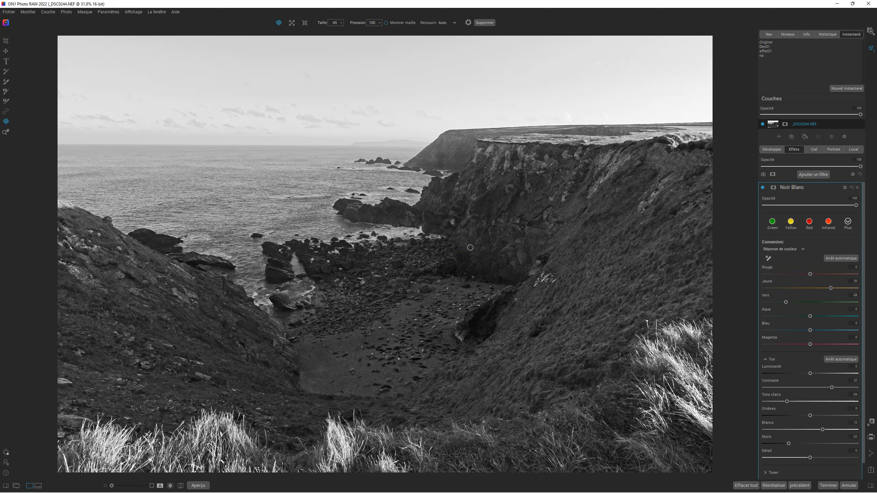
Step: Compare the Dev01, effet01 and nb snapshots by recalling each in turn, ending on nb
click(769, 47)
click(767, 52)
click(769, 53)
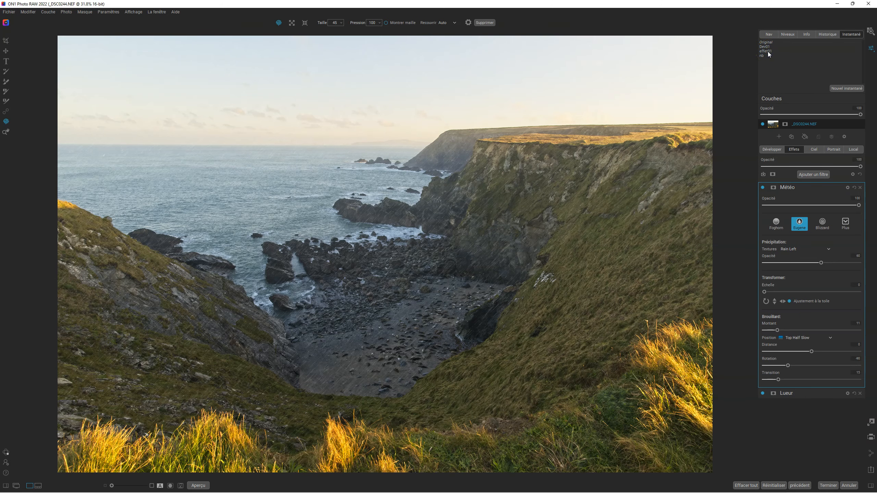
click(761, 56)
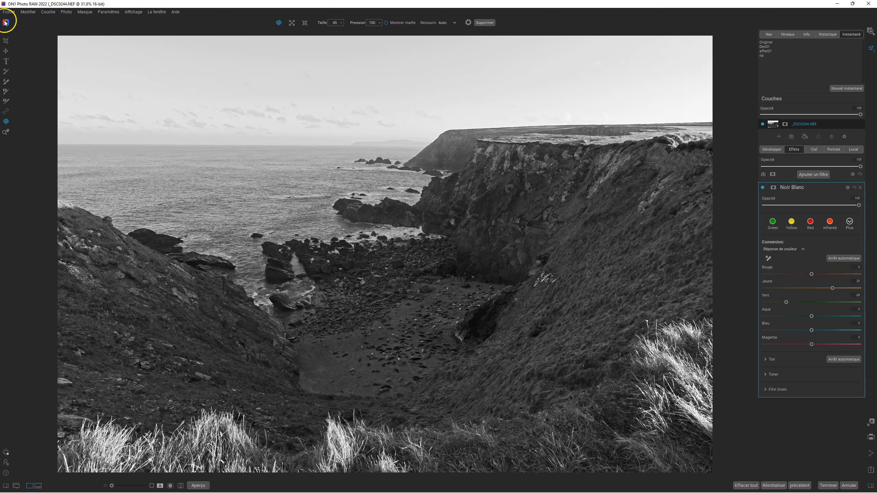
Step: Crop the black-and-white photo freely to about 5200 by 3500 pixels, trimming the left side and the top of the sky
click(6, 40)
drag(57, 36, 125, 81)
drag(341, 208, 332, 273)
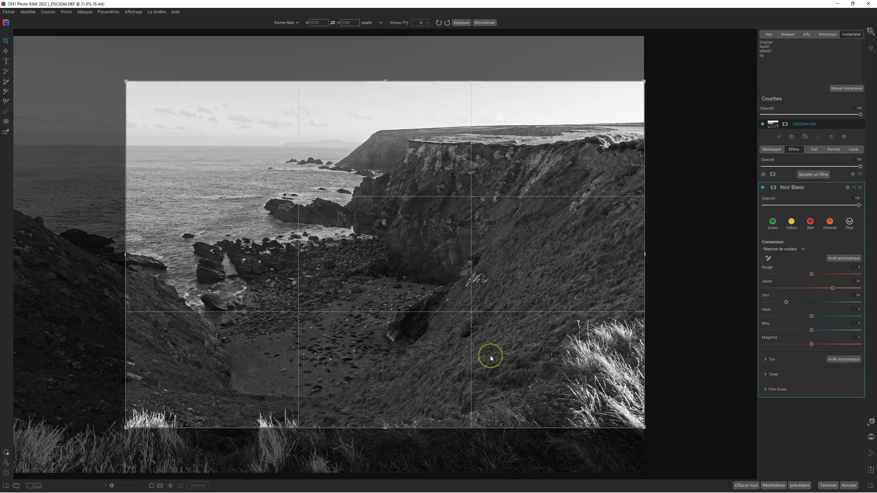
drag(489, 357, 481, 297)
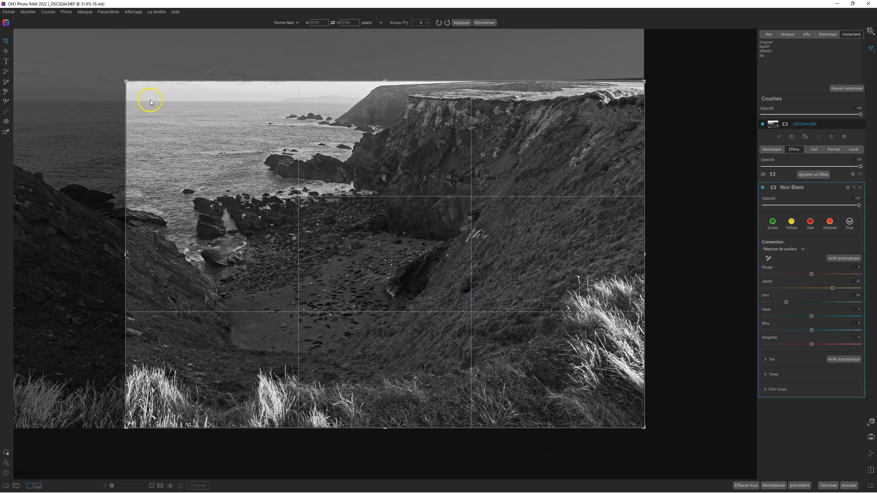
drag(125, 82, 98, 63)
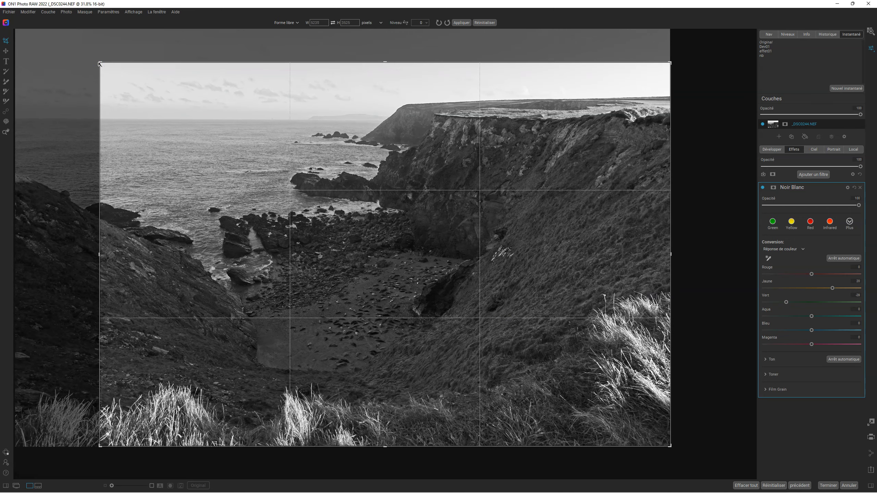
key(z)
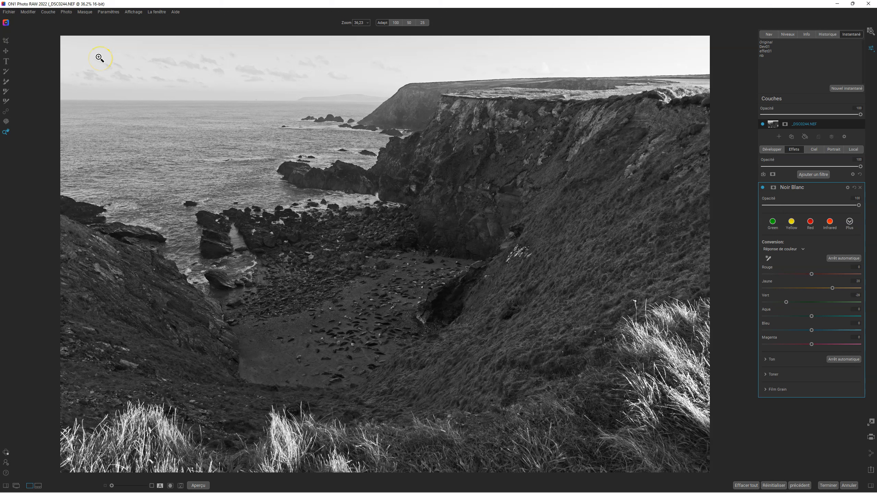
Step: Save the cropped black-and-white photo as a snapshot named recadrage1
click(836, 89)
click(842, 89)
text(recadrage1)
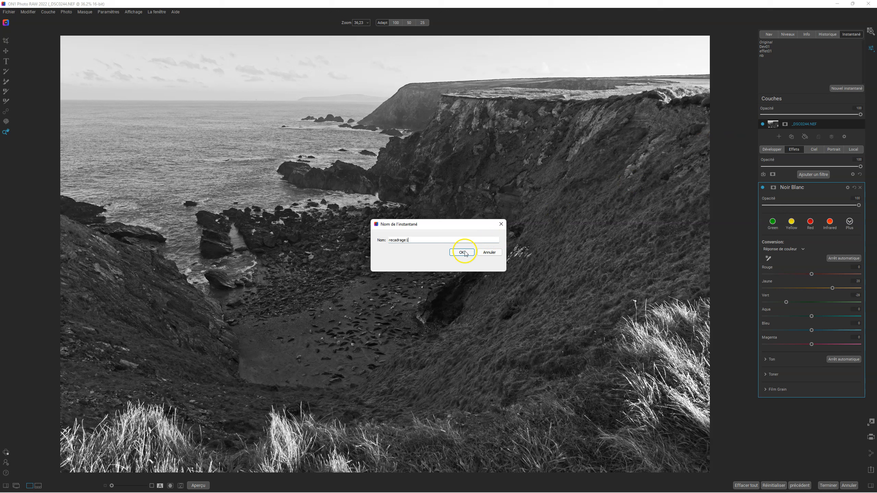
click(463, 251)
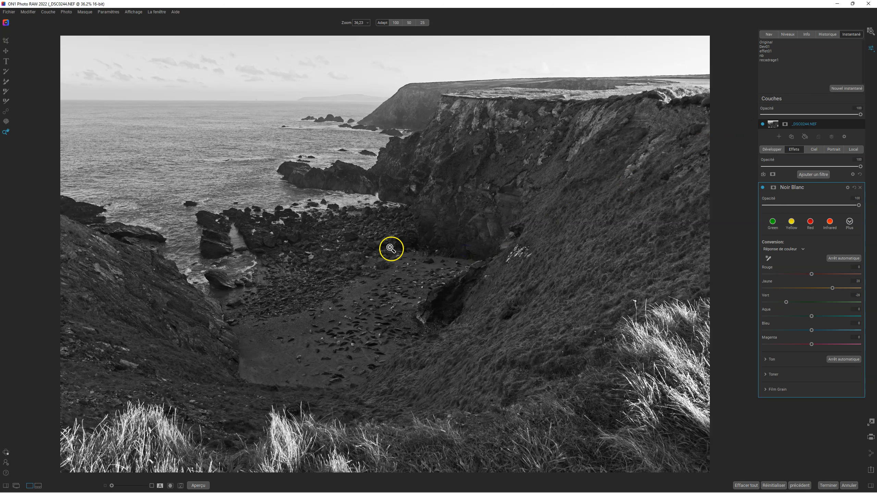
Step: Recrop the photo to a 1x1 square, framing the cove and cliff with slightly less sky, and apply the crop
click(6, 41)
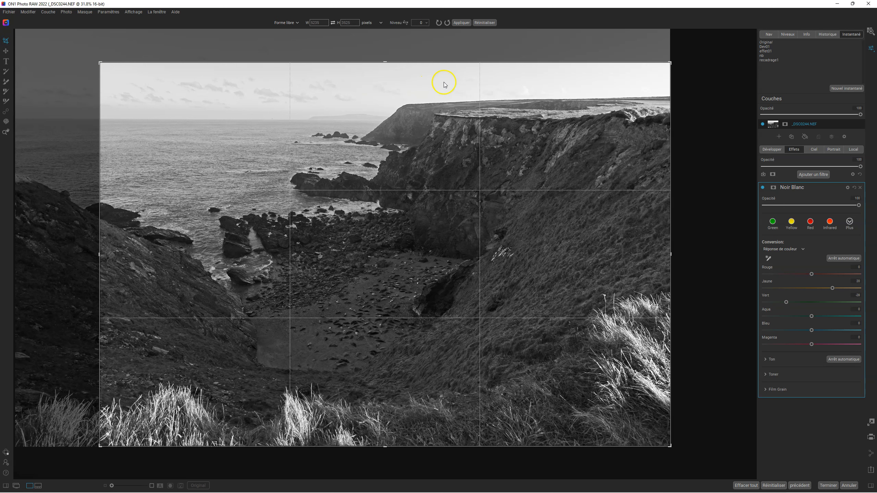
click(296, 23)
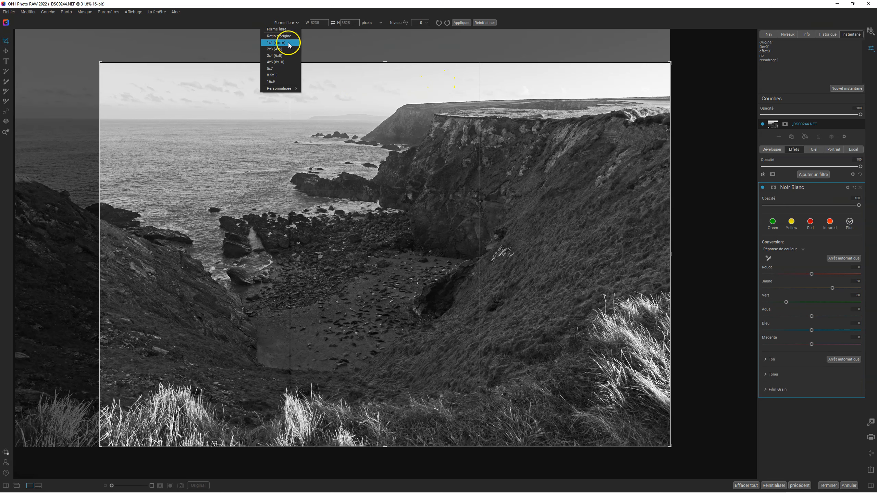
click(289, 44)
drag(325, 231, 175, 243)
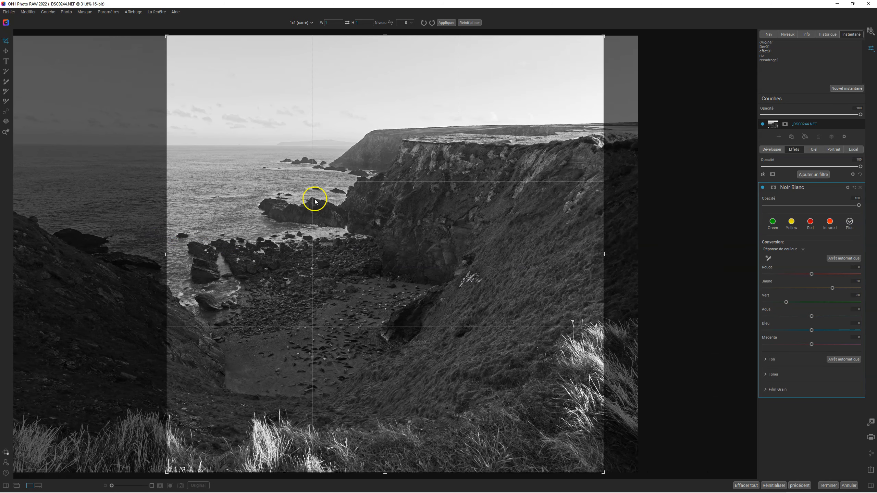
drag(385, 35, 384, 52)
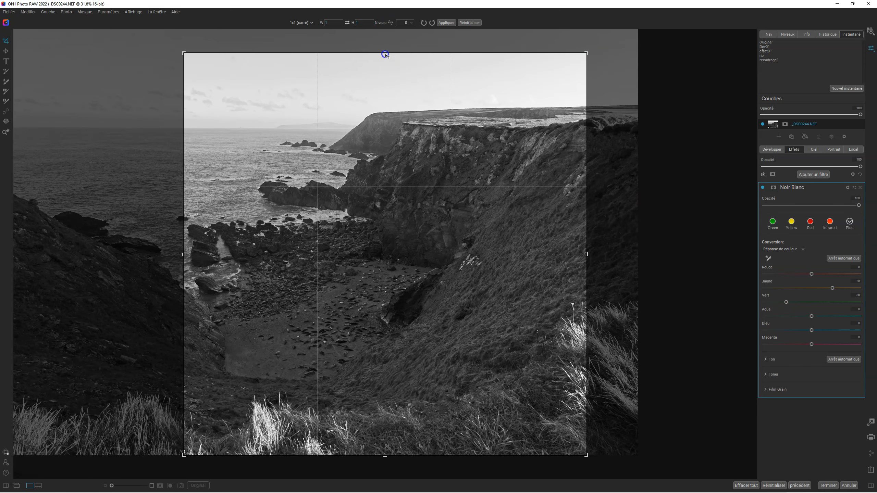
double_click(338, 218)
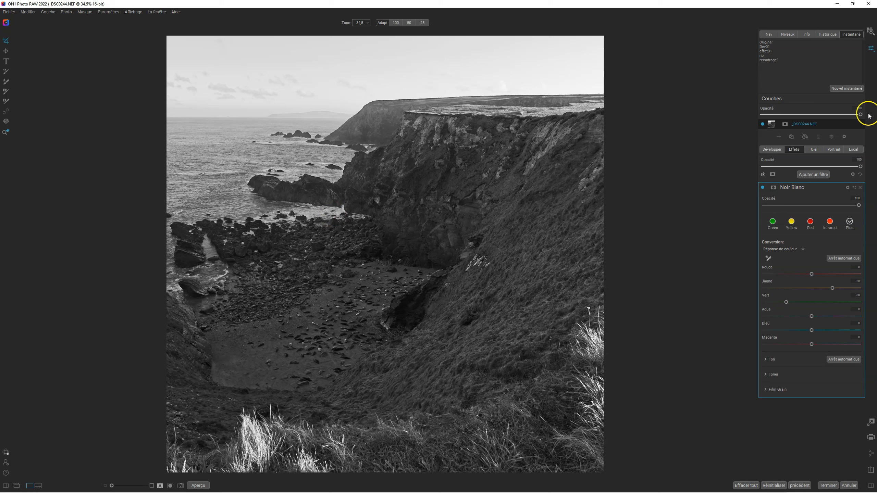
Step: Save the square crop as a snapshot named recadrage2
click(840, 89)
text(recadrag)
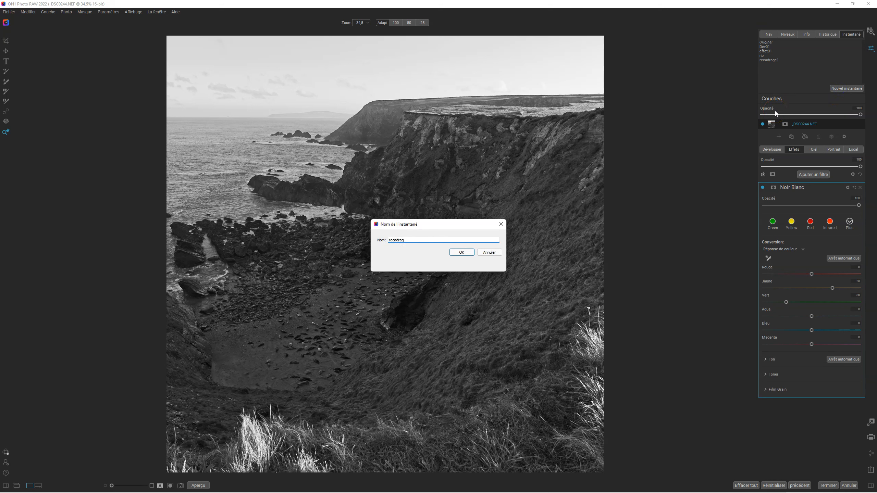
text(e2)
click(462, 252)
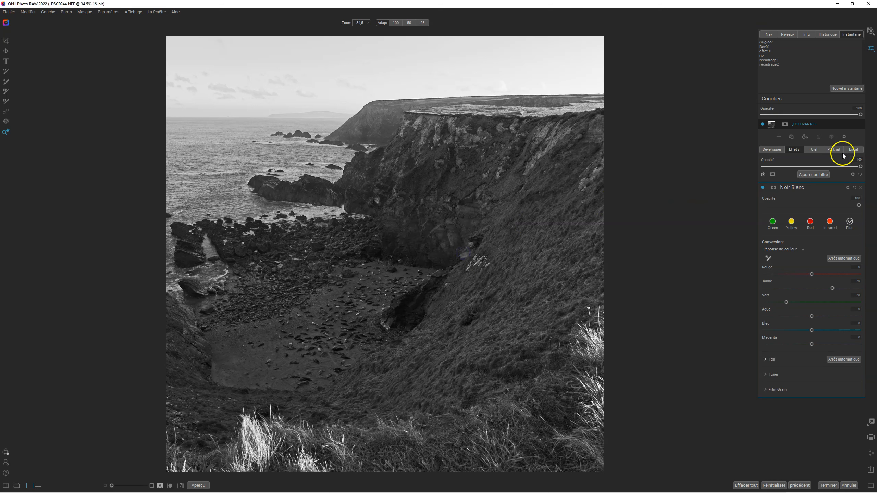
Step: Recall the Original snapshot and crop it to the 4x5 (8x10) ratio, shifting the framing slightly toward the cliff
click(766, 42)
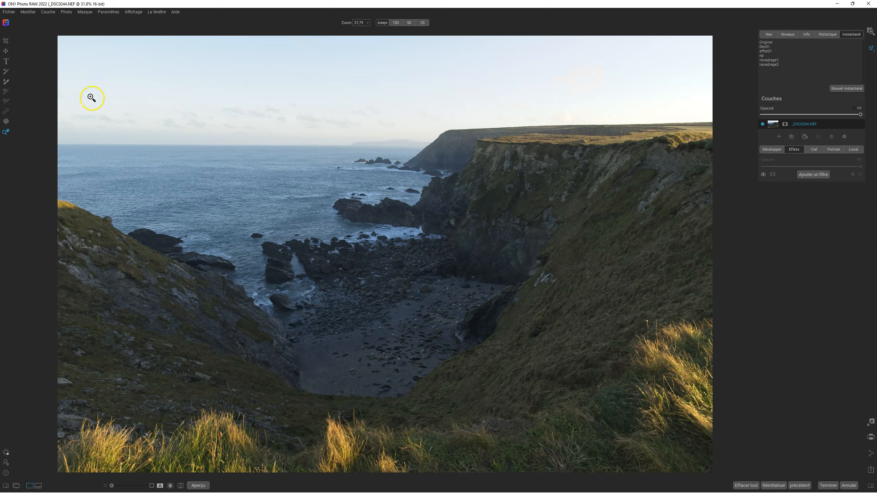
click(6, 40)
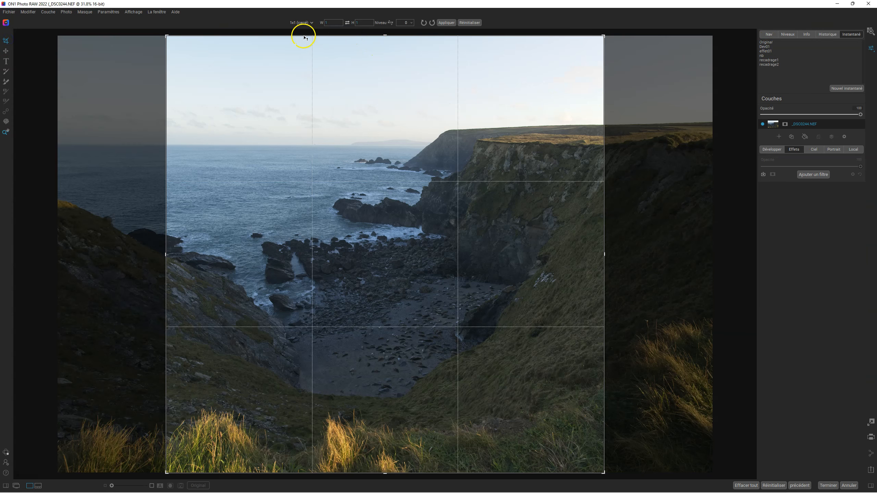
click(303, 23)
click(303, 23)
click(299, 23)
click(295, 61)
mouse_move(419, 266)
mouse_down()
mouse_move(460, 266)
mouse_move(385, 266)
mouse_move(435, 260)
mouse_up()
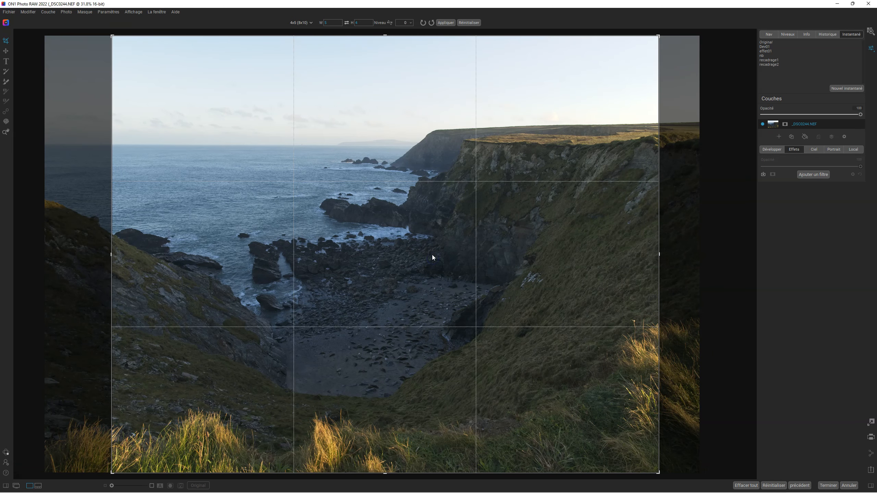
key(Return)
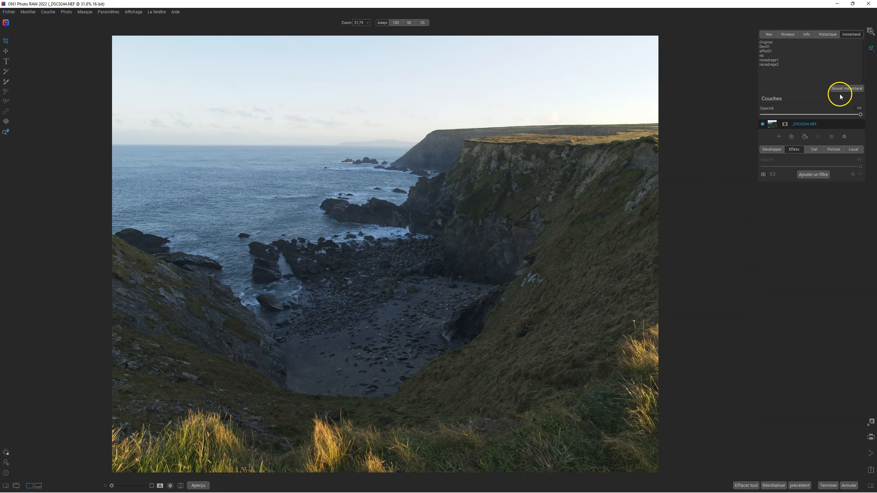
Step: Save the 4x5 crop of the original as a snapshot named recadrage3
click(839, 89)
text(recadrage3)
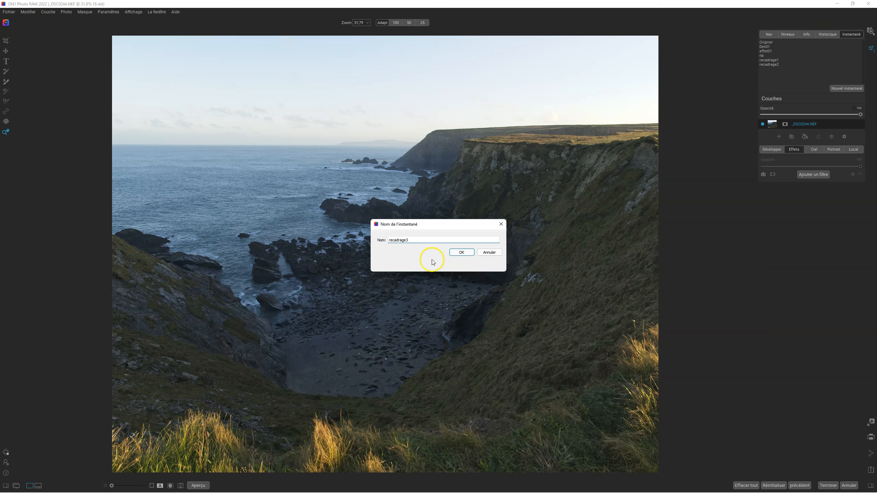
click(462, 253)
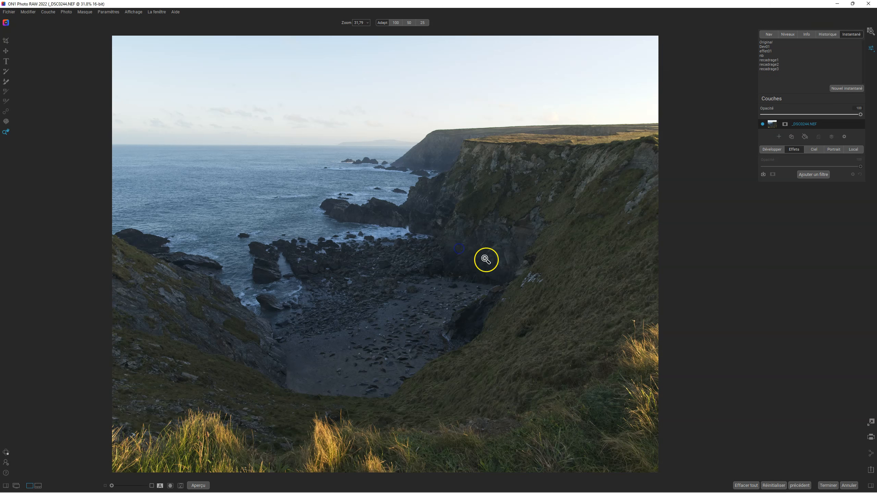
Step: Compare the saved versions by recalling each snapshot in turn, from Original through recadrage3
click(767, 42)
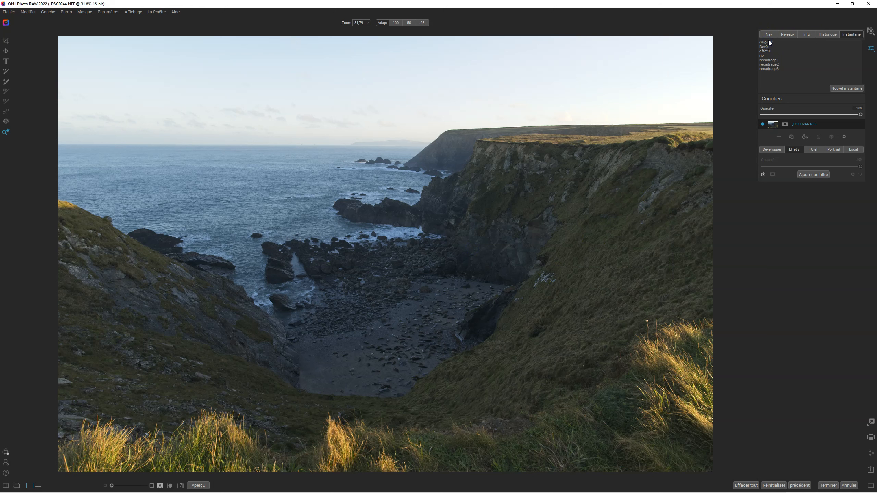
click(768, 47)
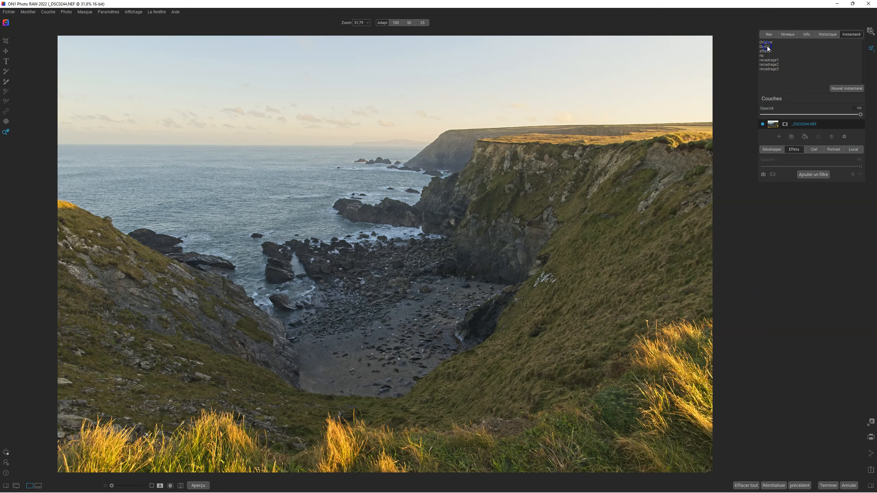
click(766, 51)
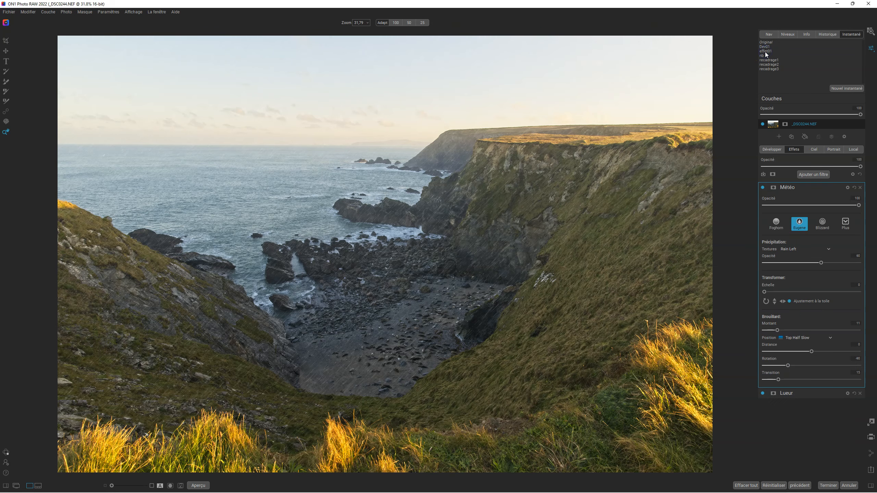
click(763, 55)
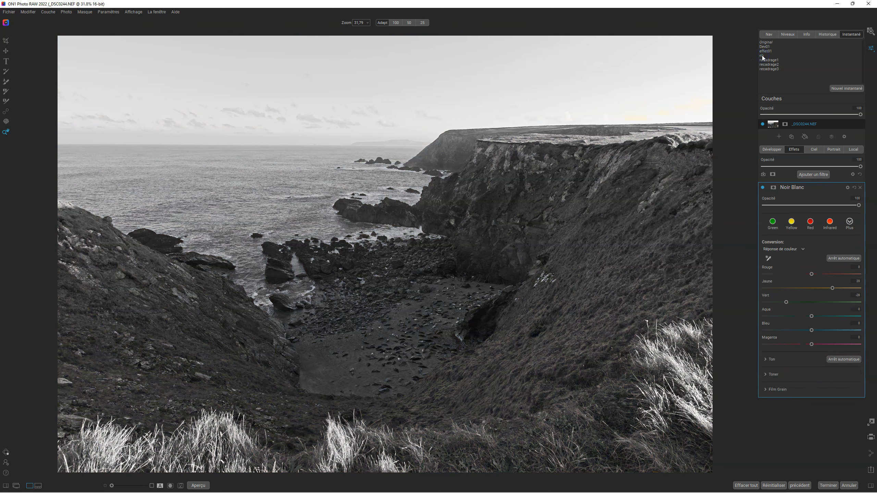
click(770, 61)
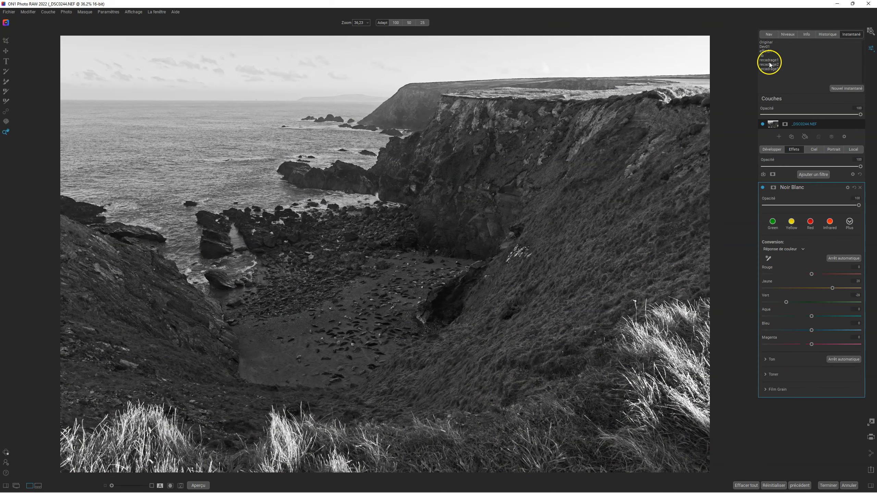
click(770, 65)
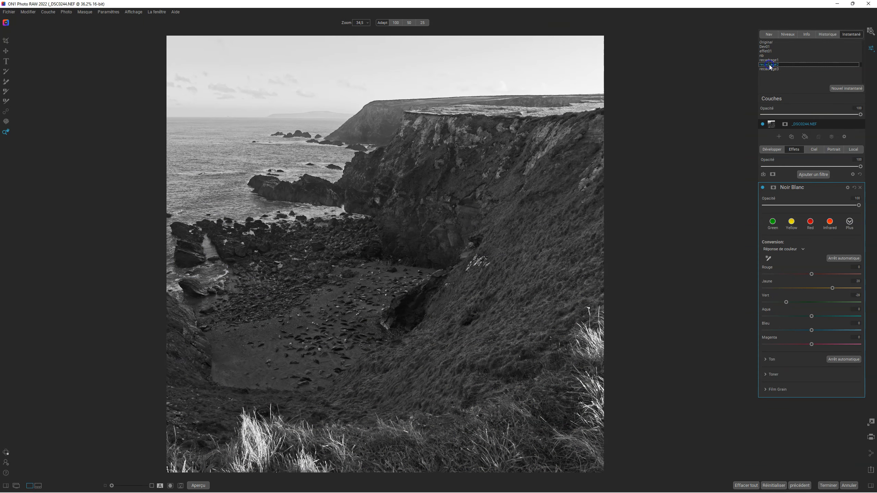
click(772, 70)
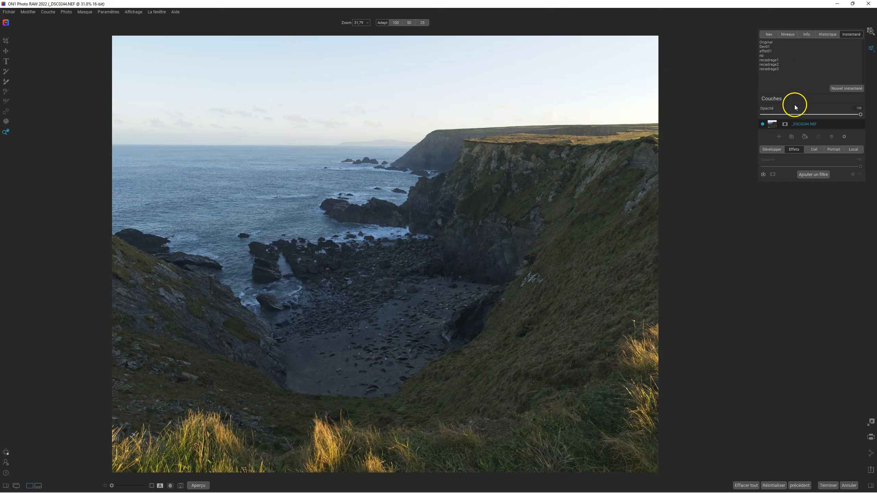
Step: Look over the navigator and the levels histogram and return to the snapshot list
click(770, 34)
click(788, 34)
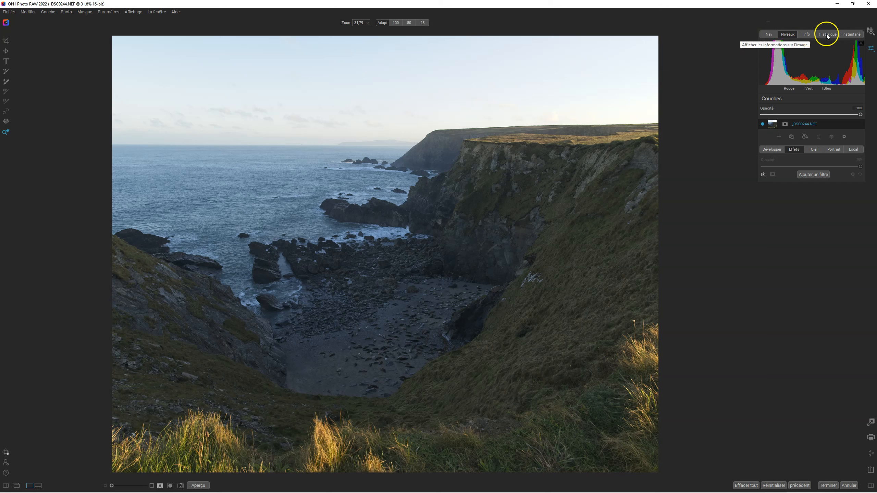
click(845, 34)
Step: Develop the recadrage3 version with contrast 31, shadows 38, whites 14, saturation 25, tint 16 and a warmer color temperature
click(772, 150)
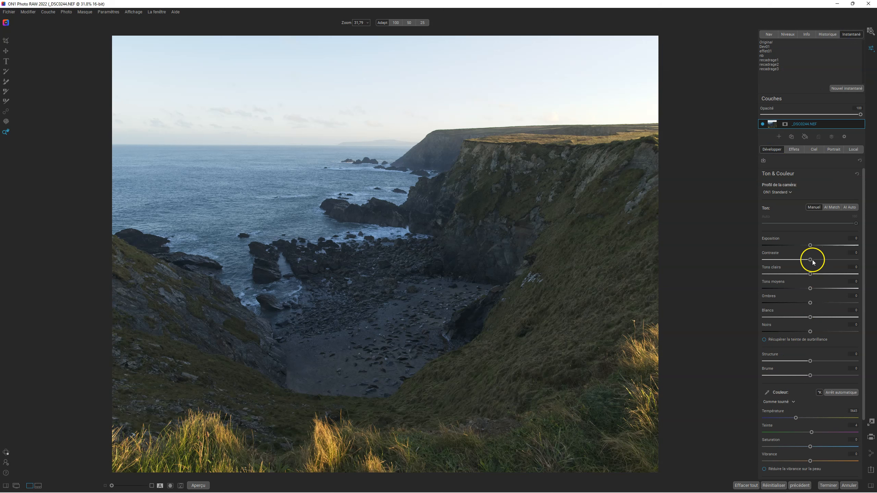
drag(810, 259, 825, 260)
mouse_move(811, 303)
mouse_down()
mouse_move(828, 304)
mouse_move(817, 318)
mouse_up()
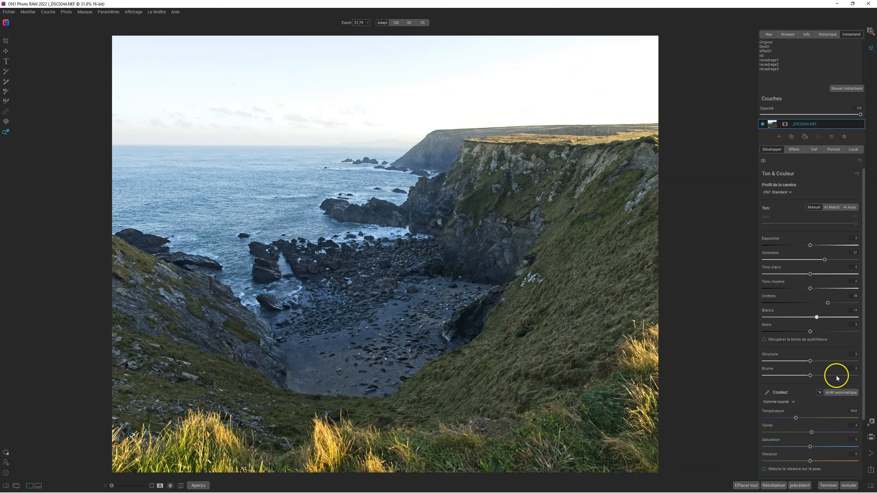
drag(810, 447, 807, 419)
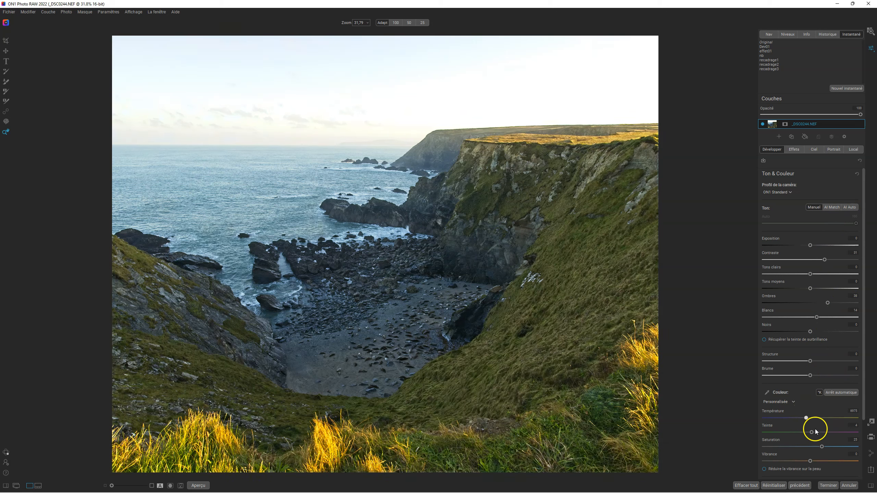
drag(812, 435, 814, 436)
Step: Save the newly developed 4x5 version as a snapshot named recadrage4
click(845, 88)
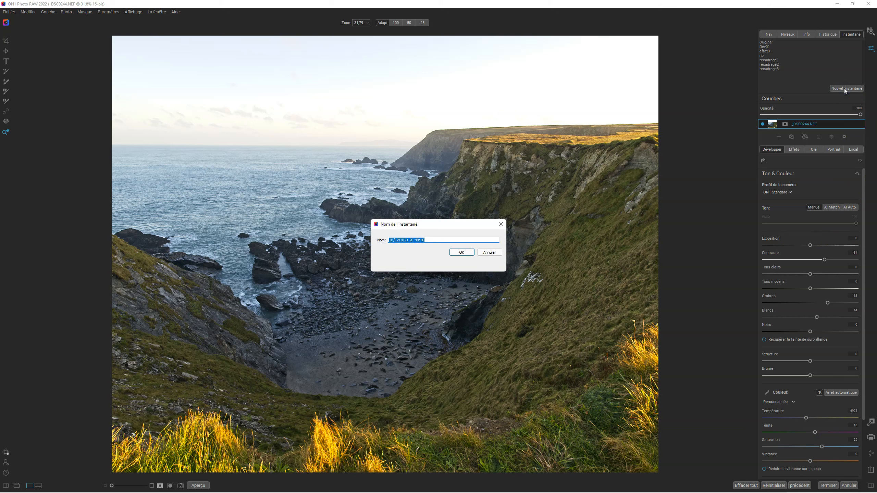
text(recadrage4)
click(457, 252)
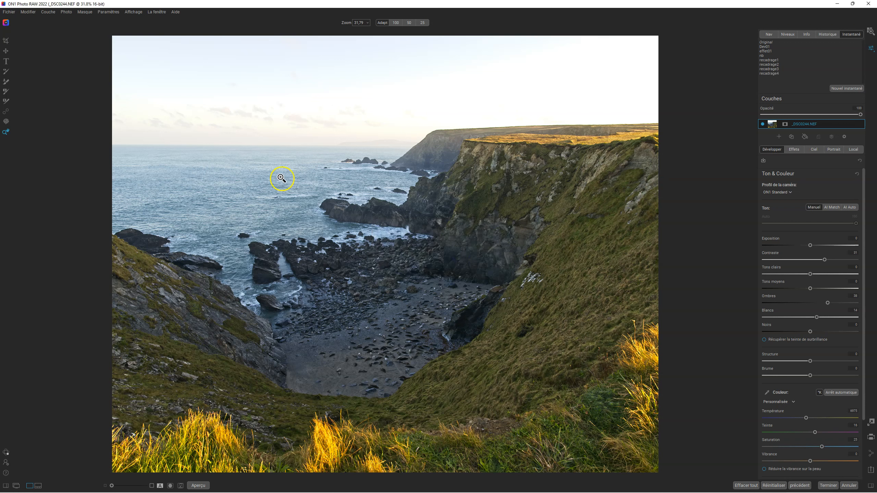
Step: Recrop the photo to the 16x9 ratio, shifting the framing downward to trim mostly sky, and apply the crop
click(6, 41)
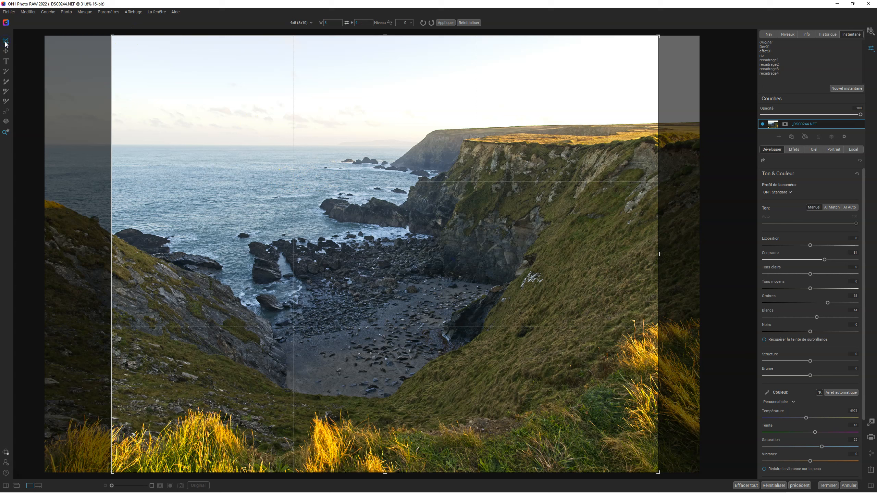
click(299, 23)
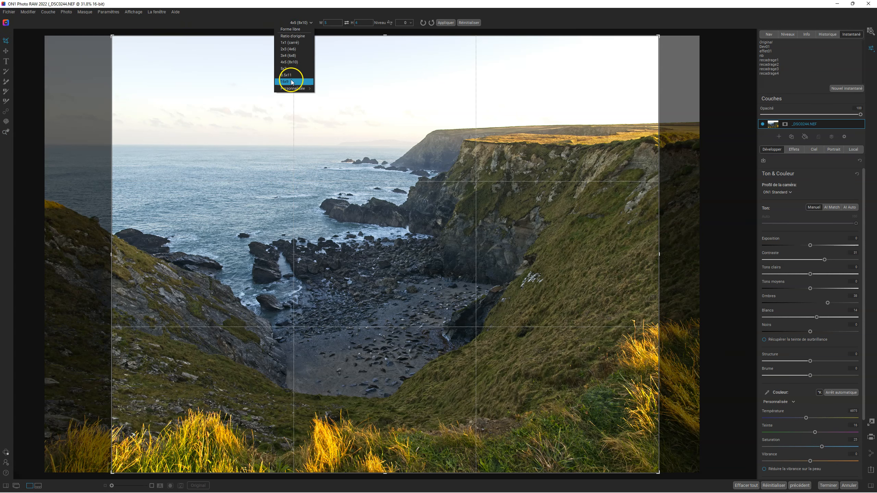
click(293, 81)
drag(348, 205, 332, 223)
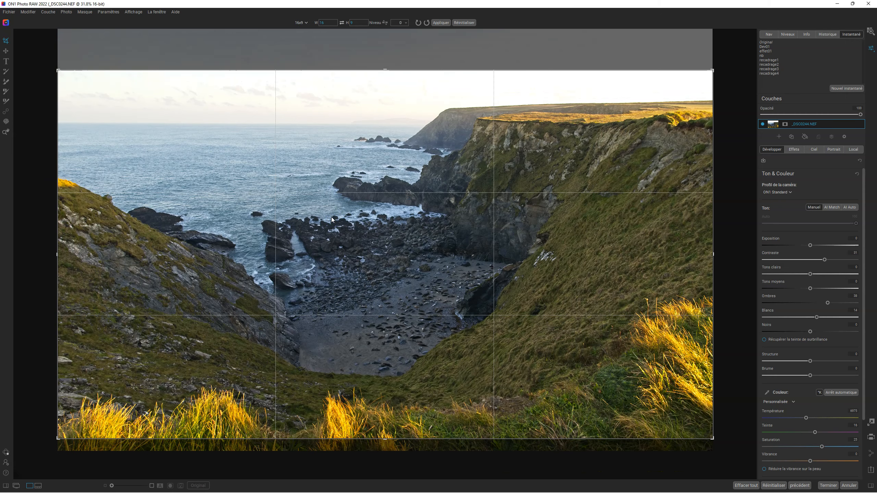
key(Return)
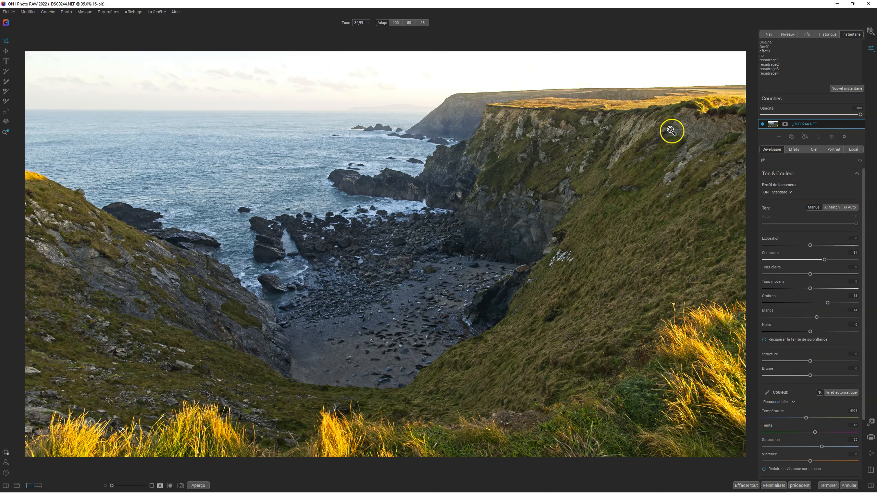
Step: Save the 16x9 crop as a snapshot named recadrage5
click(845, 89)
text(re)
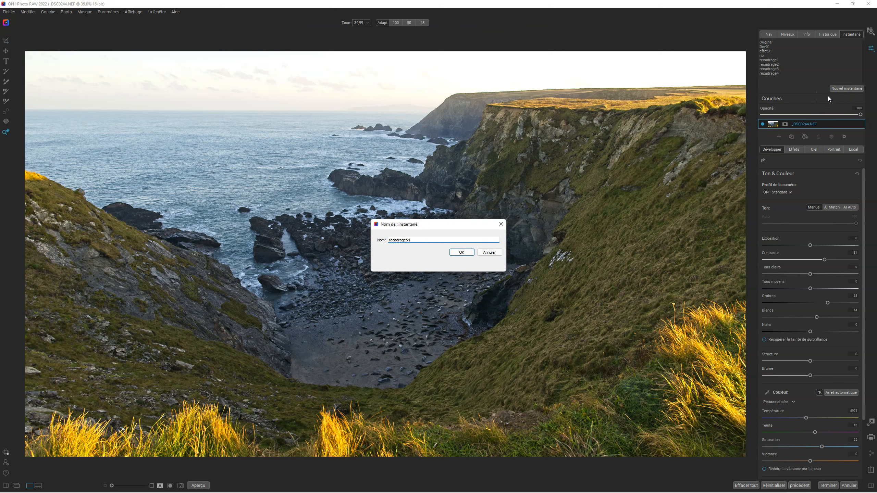
text(cadrage54)
key(BackSpace)
click(462, 253)
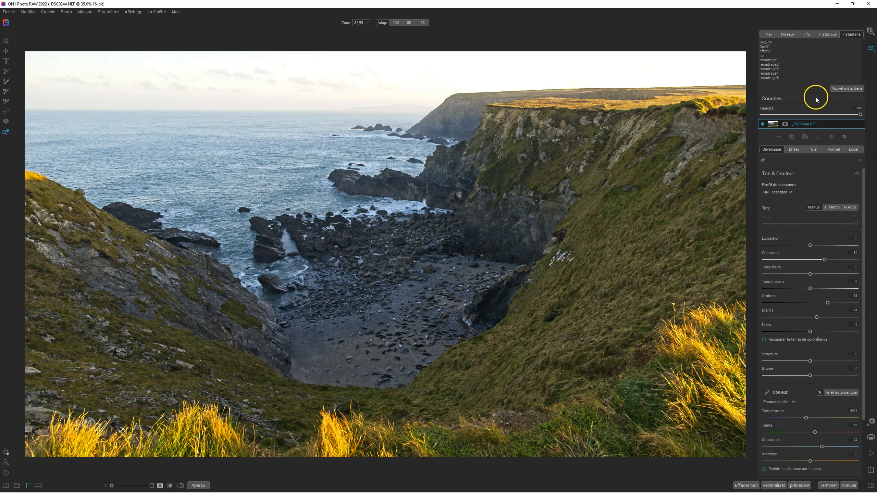
Step: Compare the crop, Original, development, effect and black-and-white versions by recalling their snapshots one after another
click(772, 73)
click(771, 77)
click(770, 70)
click(769, 66)
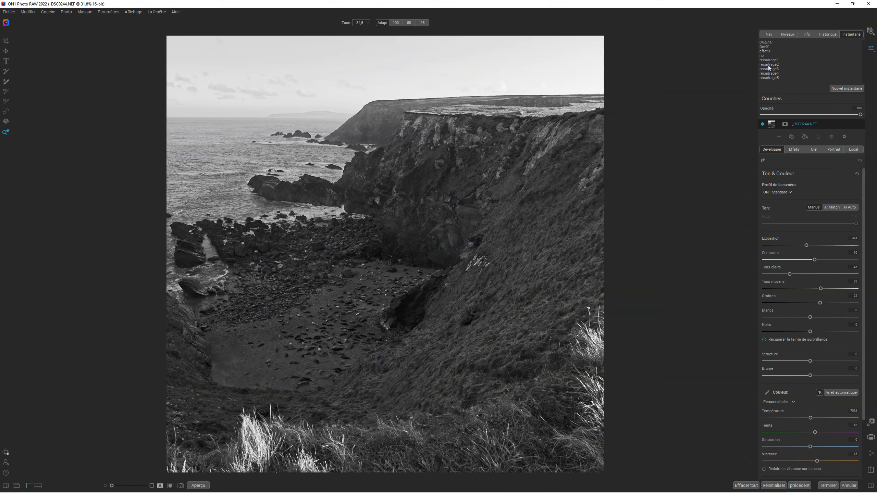
click(769, 61)
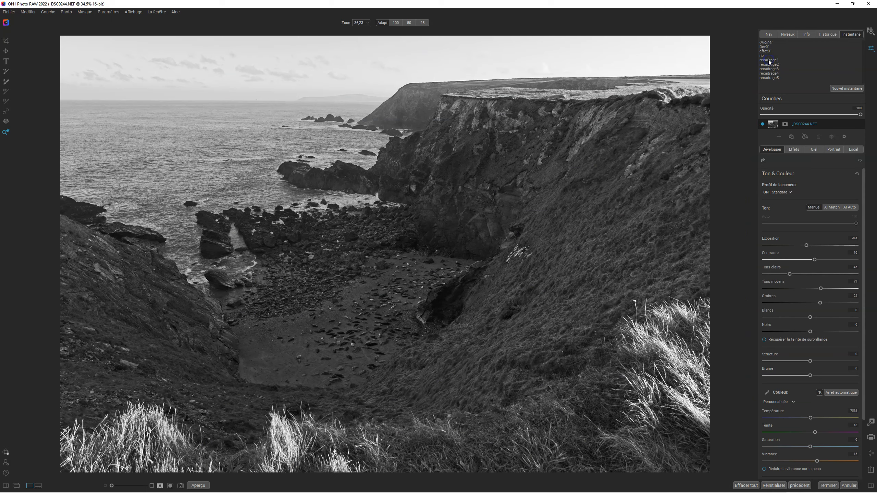
click(766, 42)
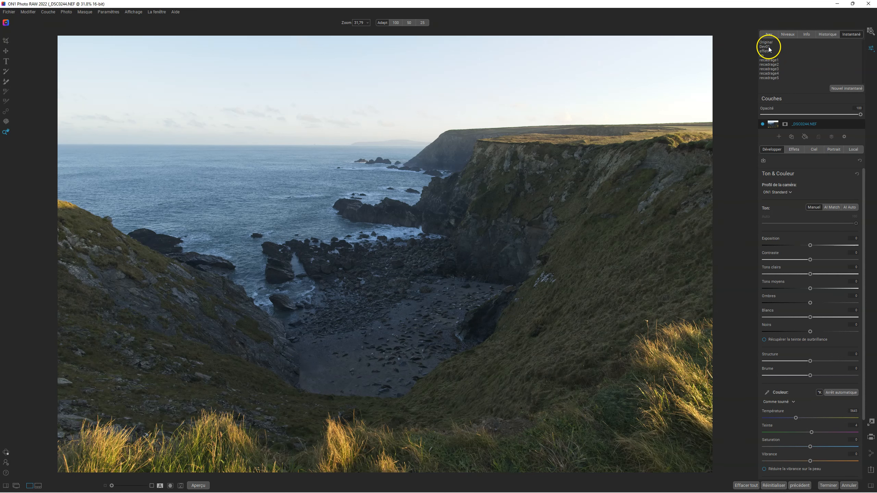
click(769, 47)
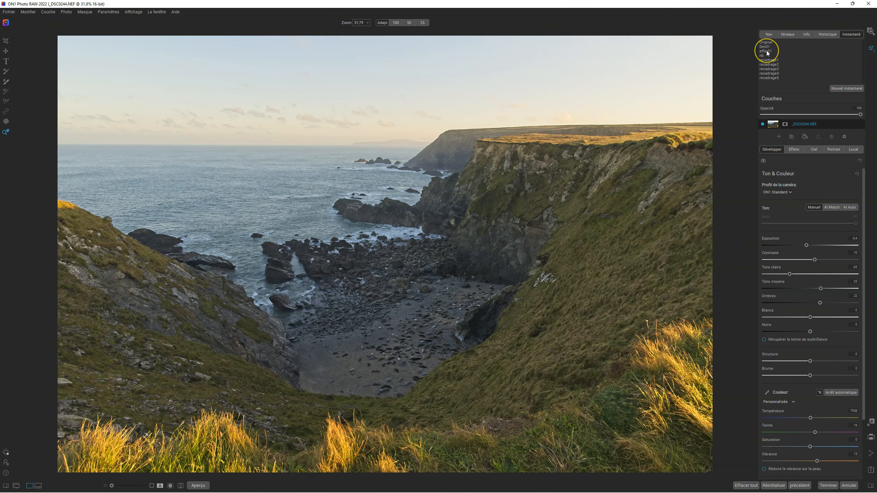
click(767, 52)
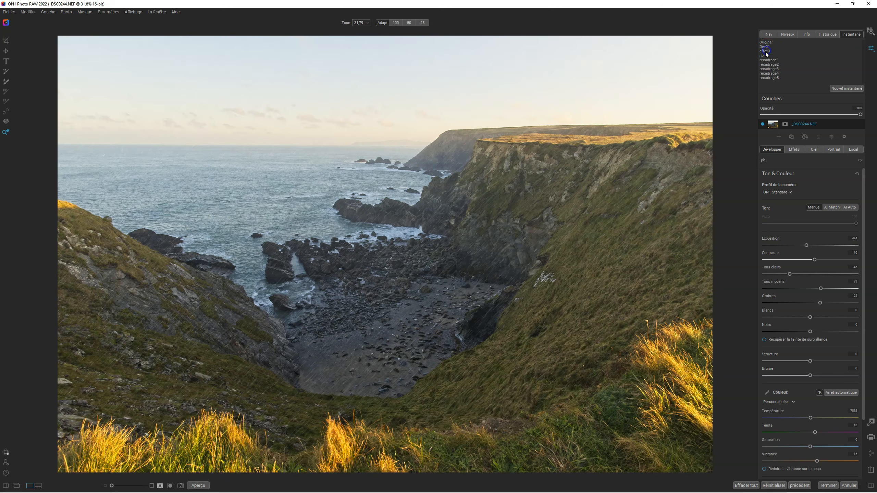
click(762, 55)
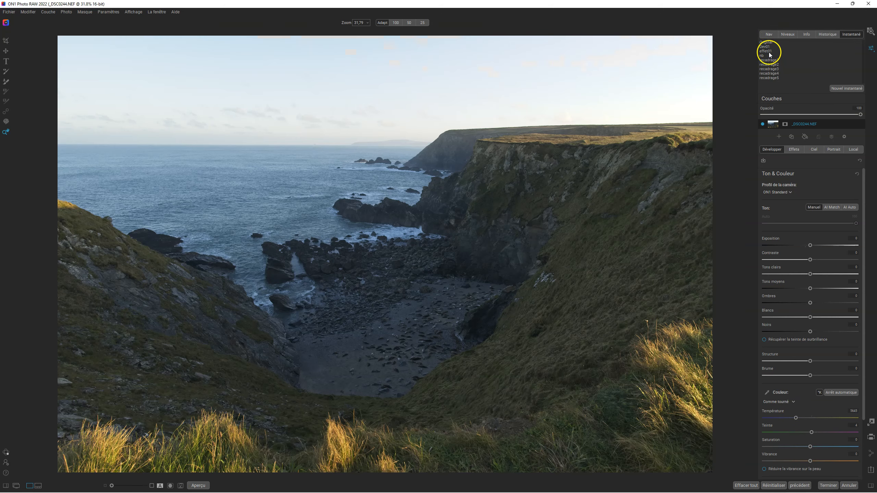
Step: Delete the black-and-white snapshot nb from the snapshot list and confirm the deletion
right_click(762, 56)
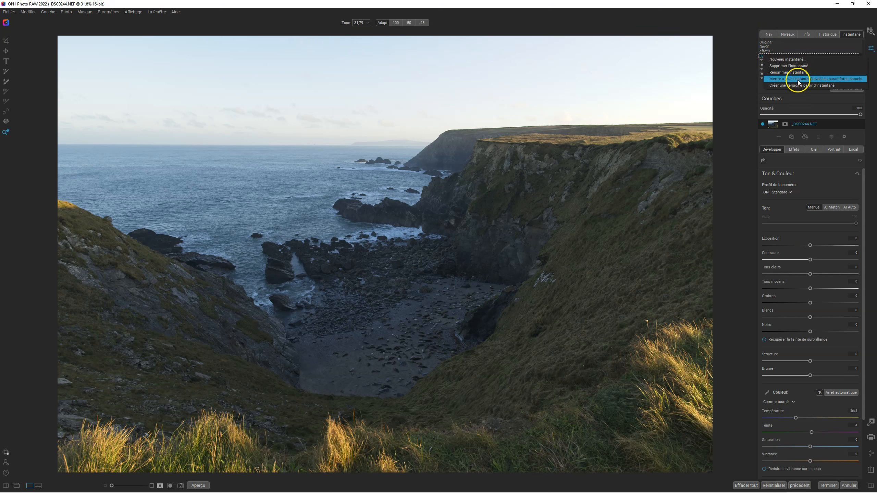
click(794, 66)
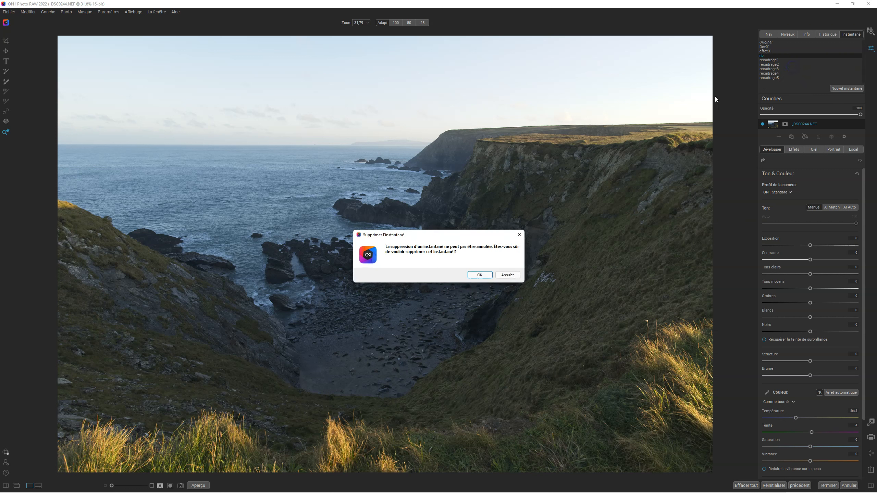
click(479, 274)
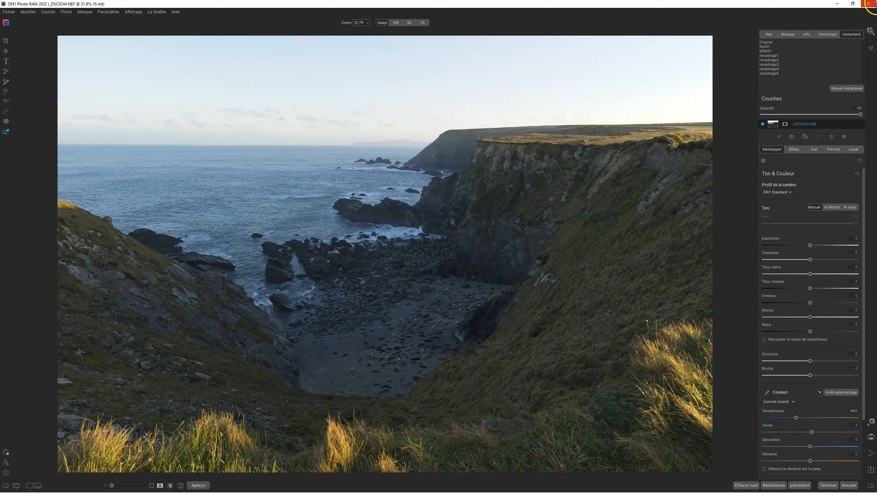
Step: Switch to the Browse module and return to editing the same photo with its snapshot list shown
click(871, 31)
click(873, 32)
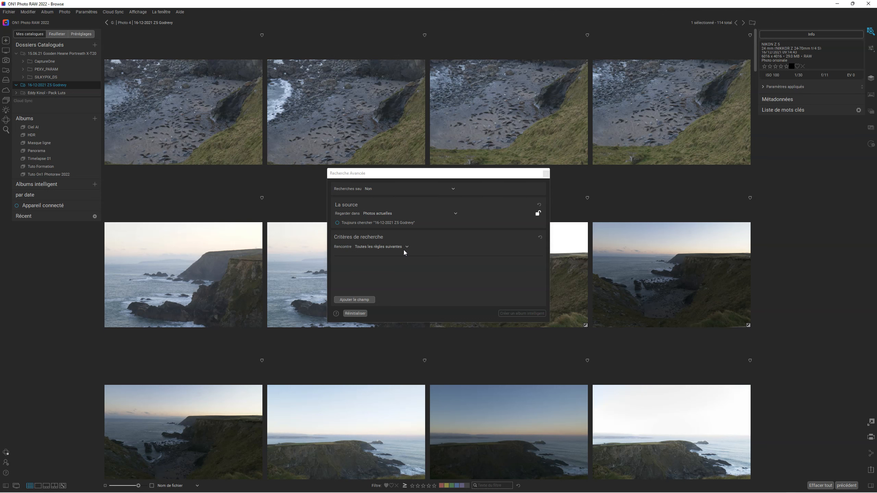
click(871, 48)
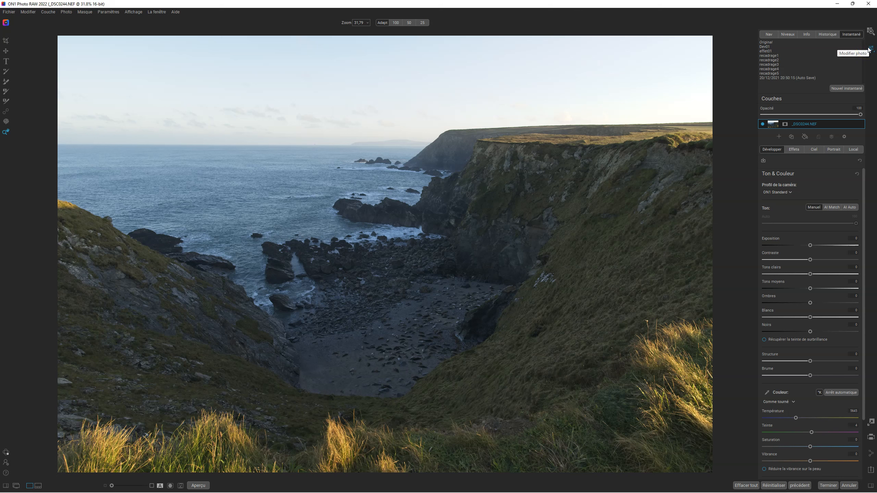
click(866, 50)
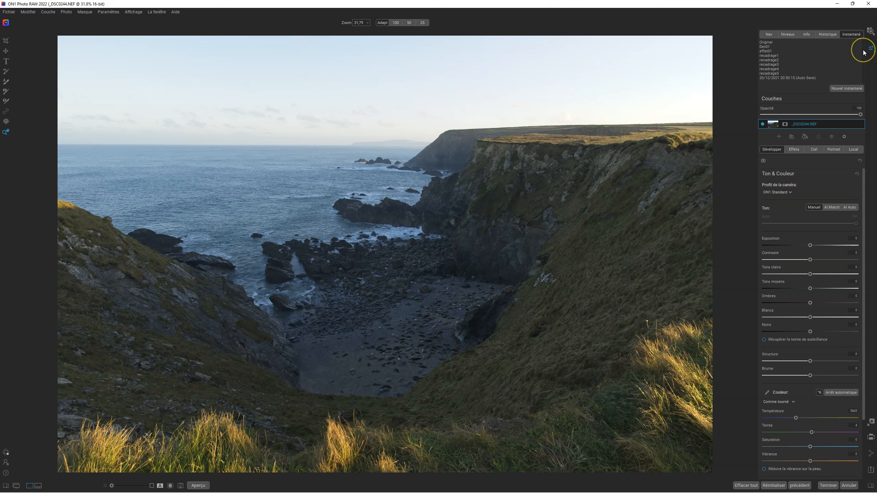